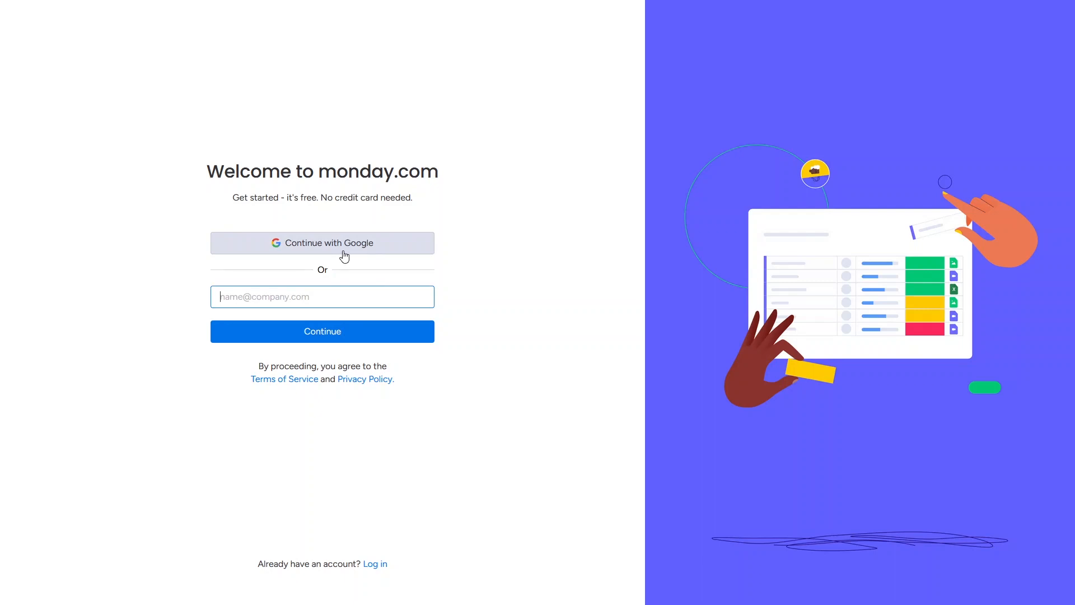
# Sign up with a Google account and give Personal as the reason for using the service.
pyautogui.click(345, 257)
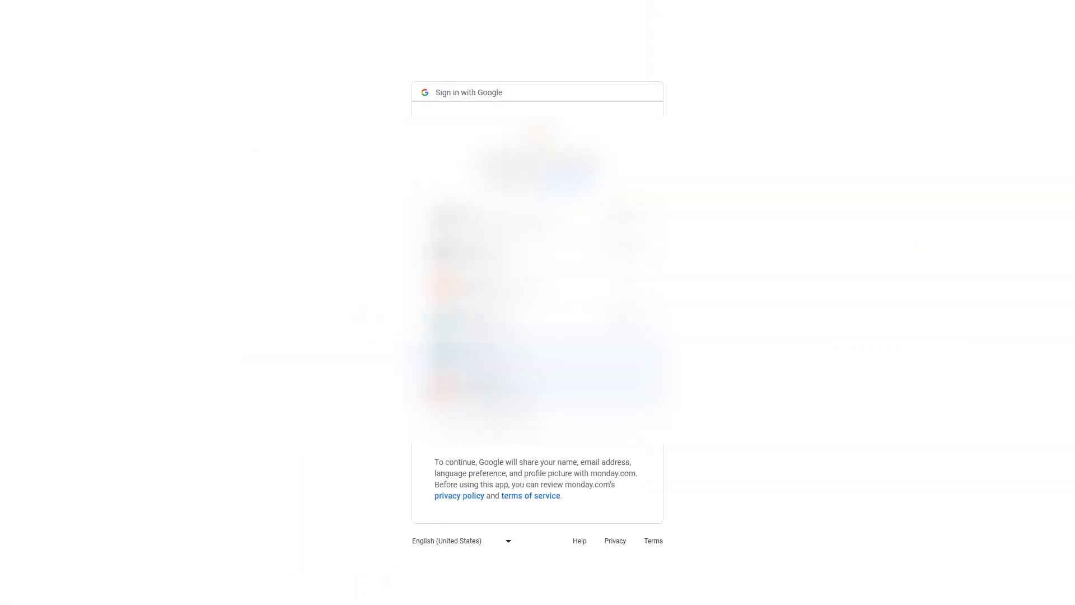
pyautogui.click(491, 366)
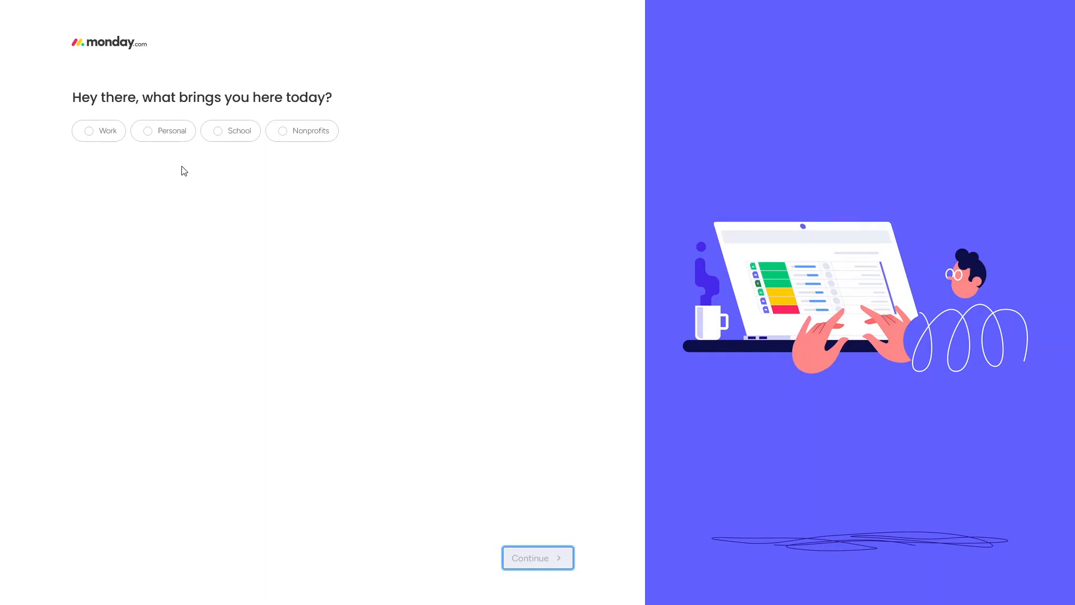
pyautogui.click(149, 137)
pyautogui.click(558, 559)
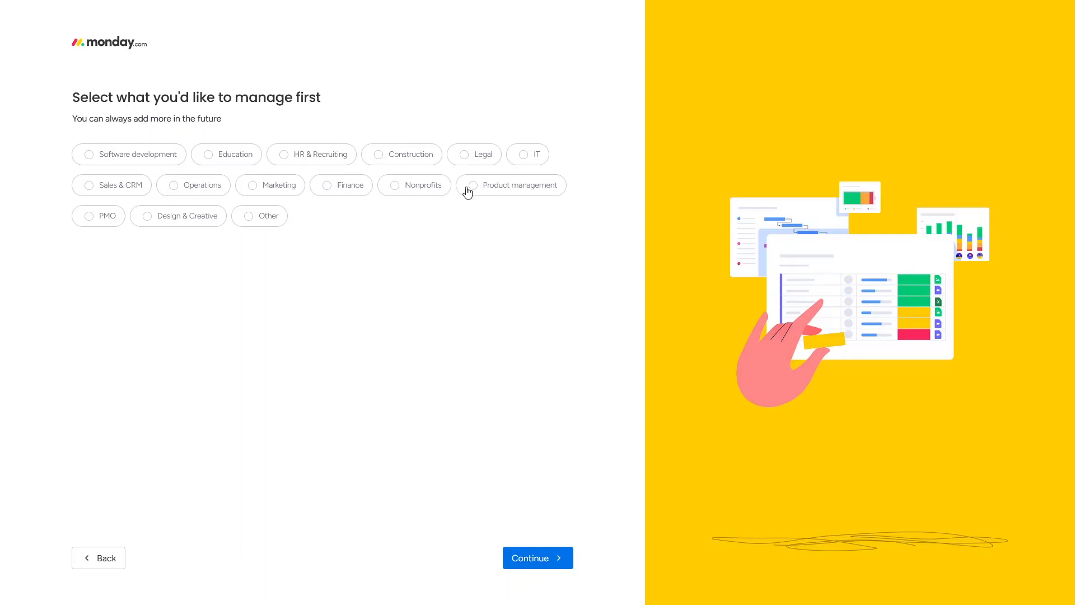
# Answer the onboarding questions with Product management to manage, Task management as the focus and Other as the referral source.
pyautogui.click(474, 185)
pyautogui.click(554, 559)
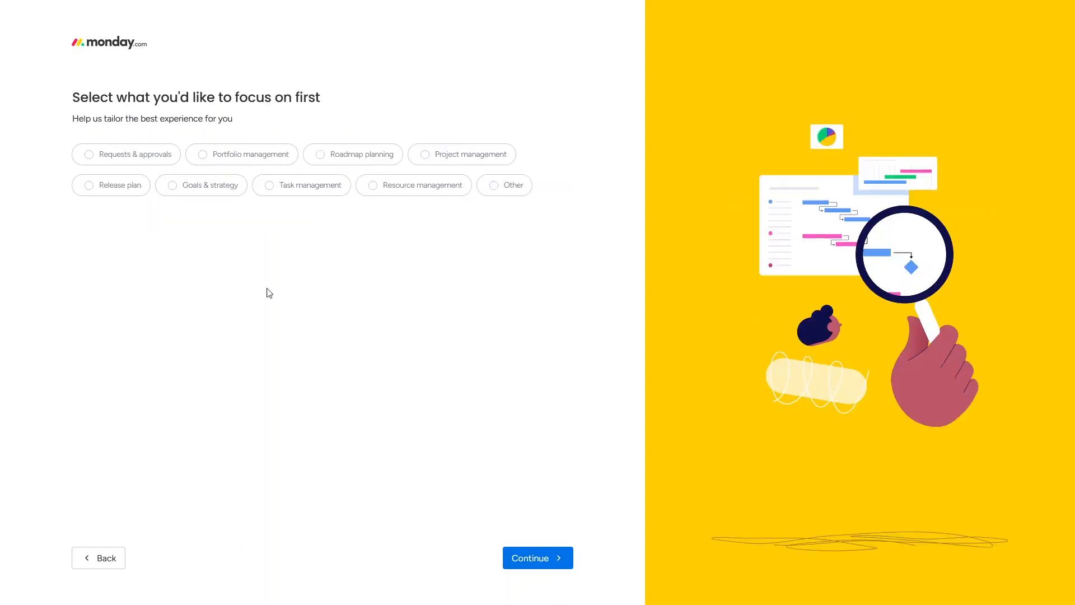
pyautogui.click(269, 185)
pyautogui.click(538, 560)
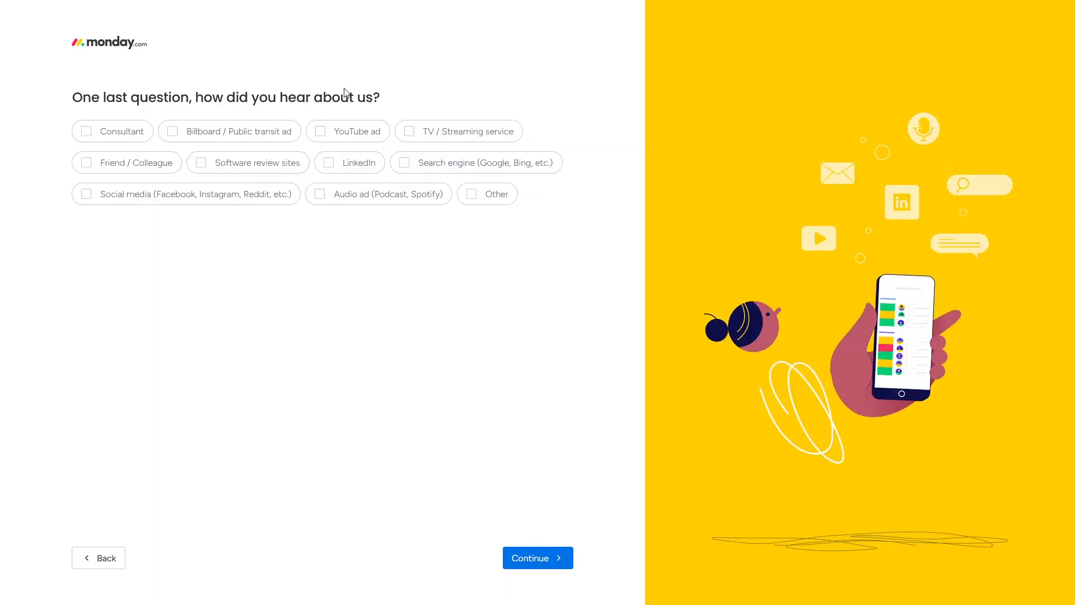
pyautogui.click(485, 198)
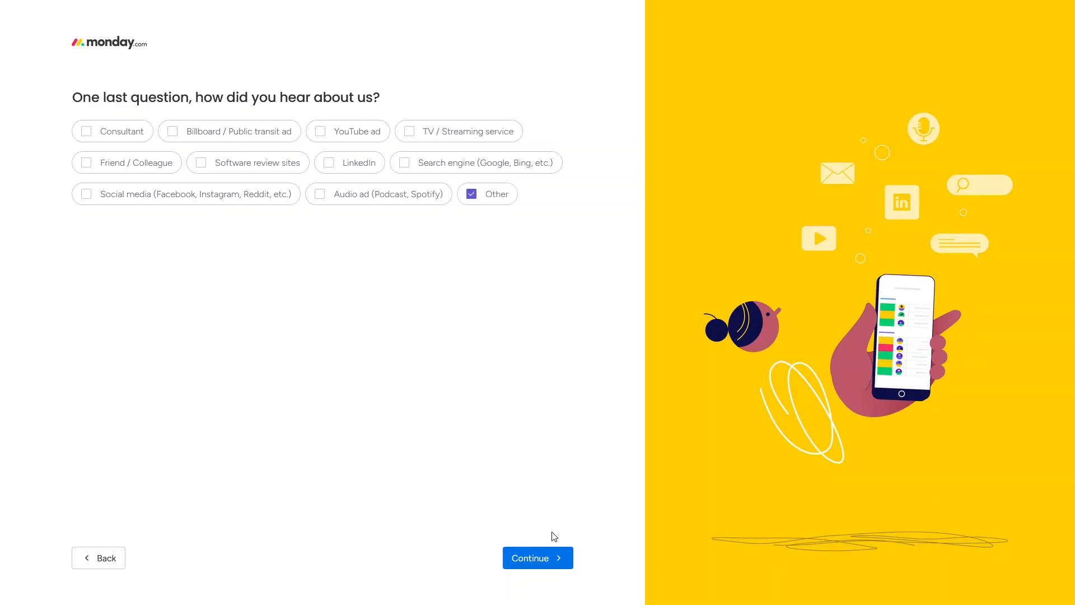
pyautogui.click(532, 561)
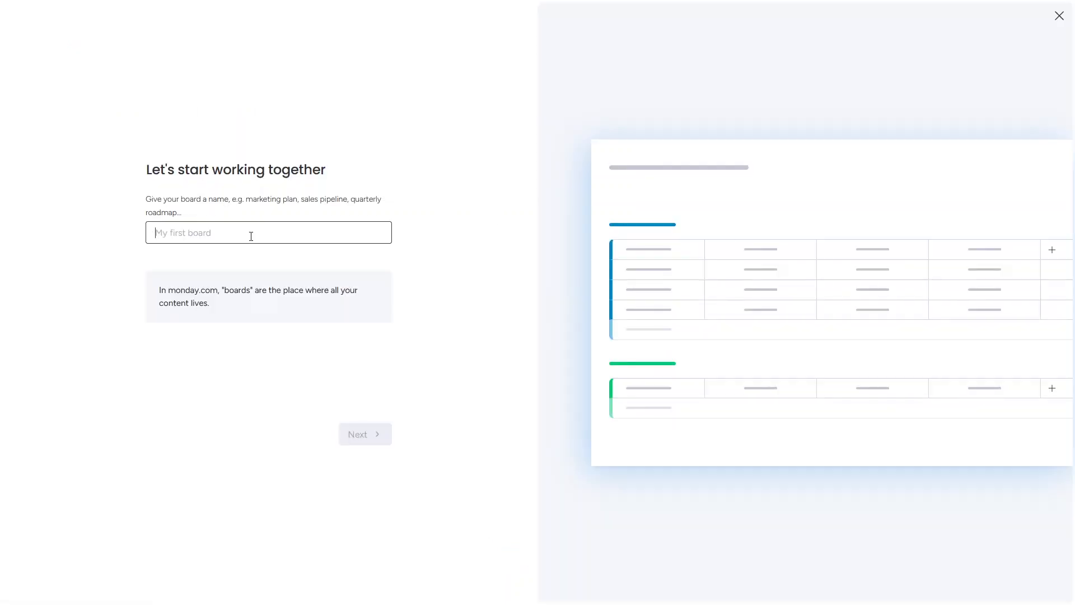
# Name the first board My First Board and accept the Owner, Due Date and Status columns.
pyautogui.write('My')
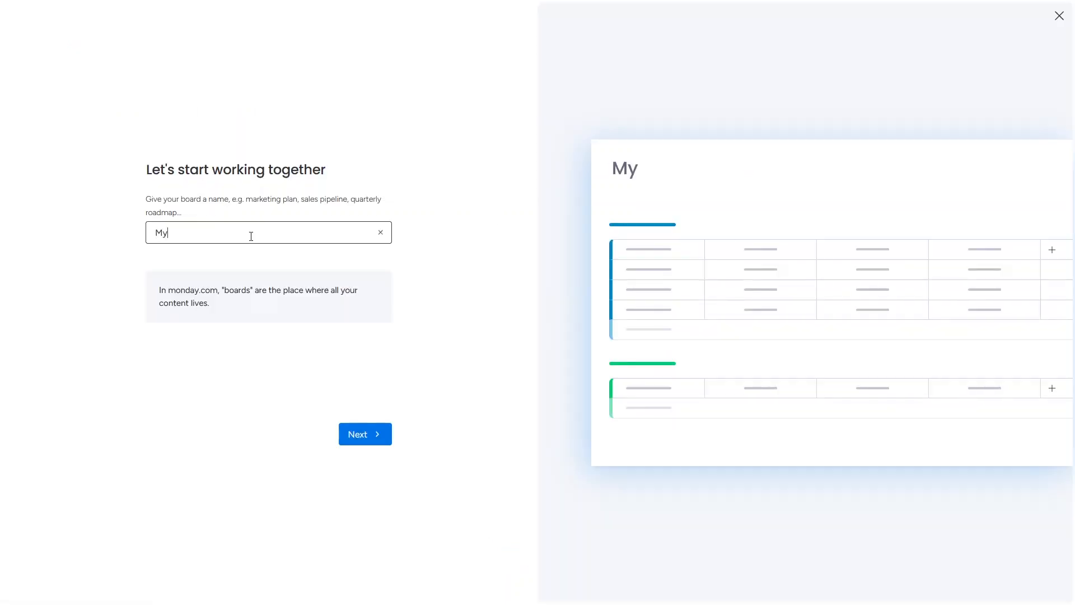
pyautogui.write(' First Board')
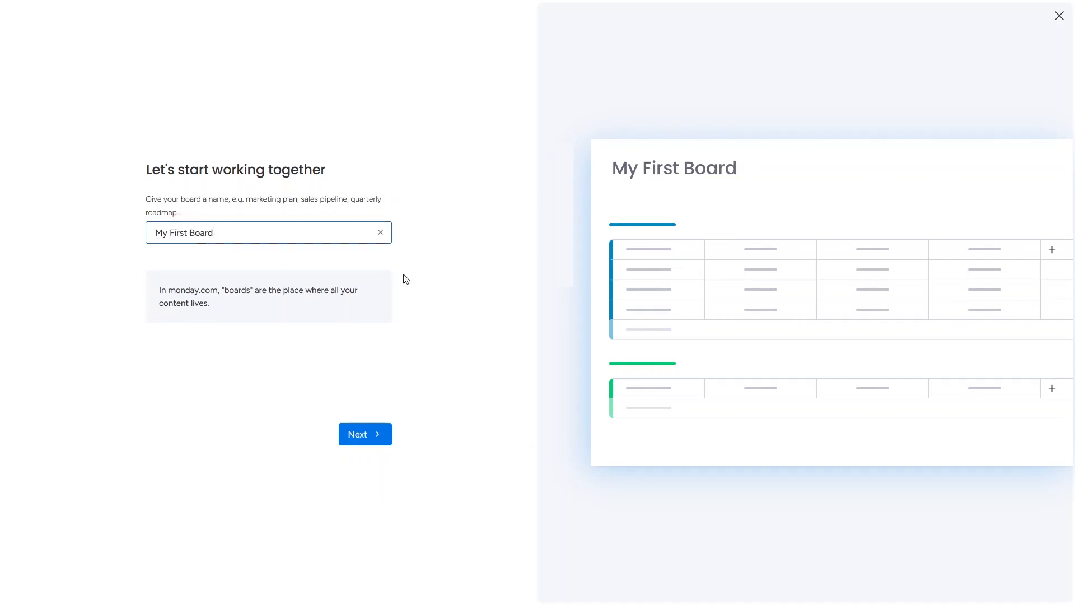
pyautogui.click(376, 441)
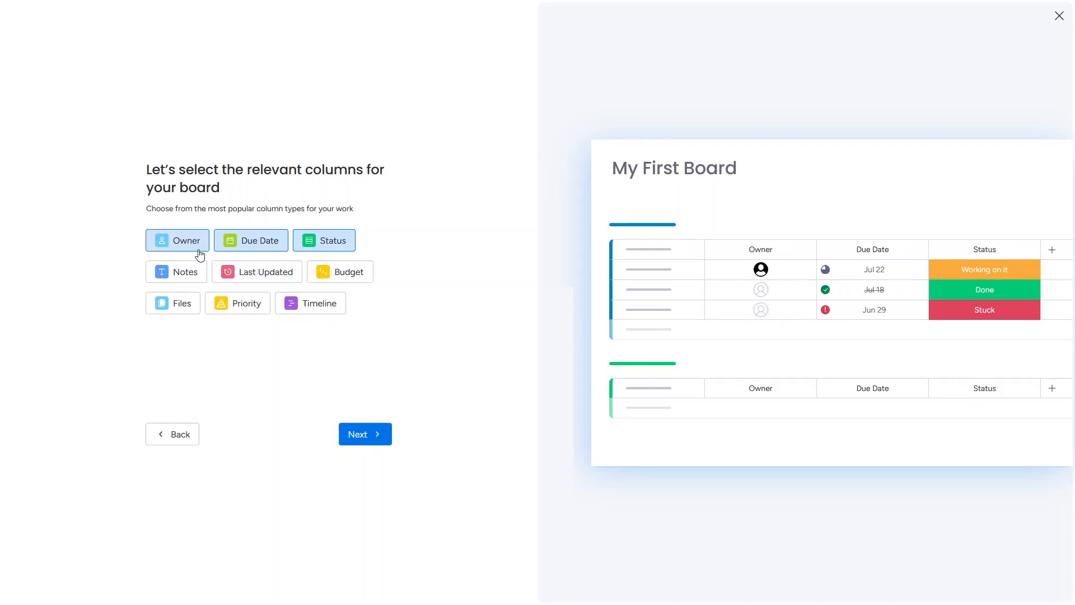
pyautogui.click(381, 444)
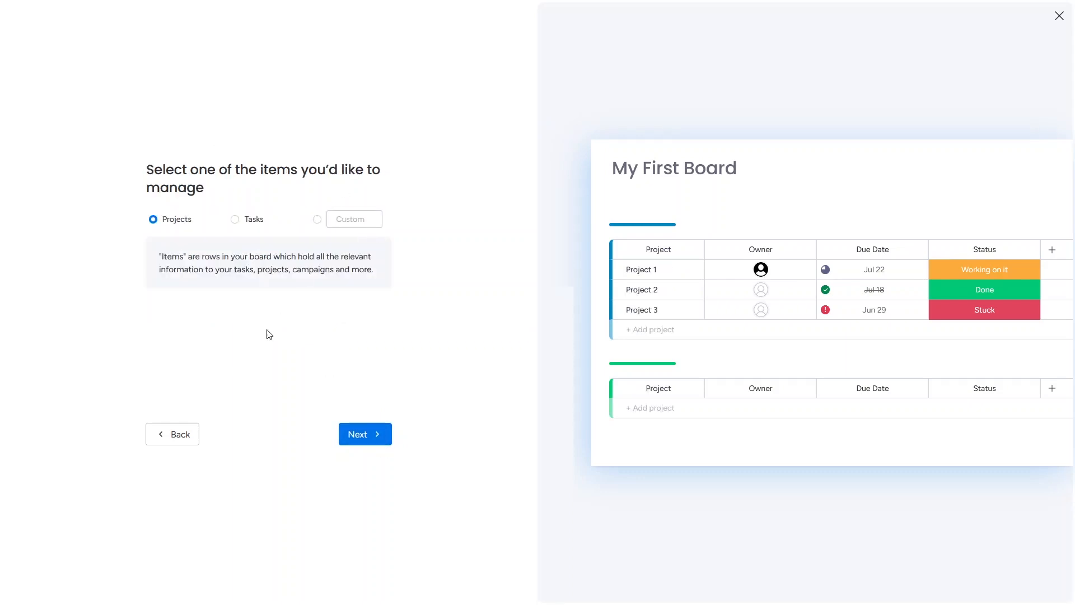
# Choose Tasks as the board's items and finish the setup, postponing teammate invitations and dismissing the learning pop-up.
pyautogui.click(252, 219)
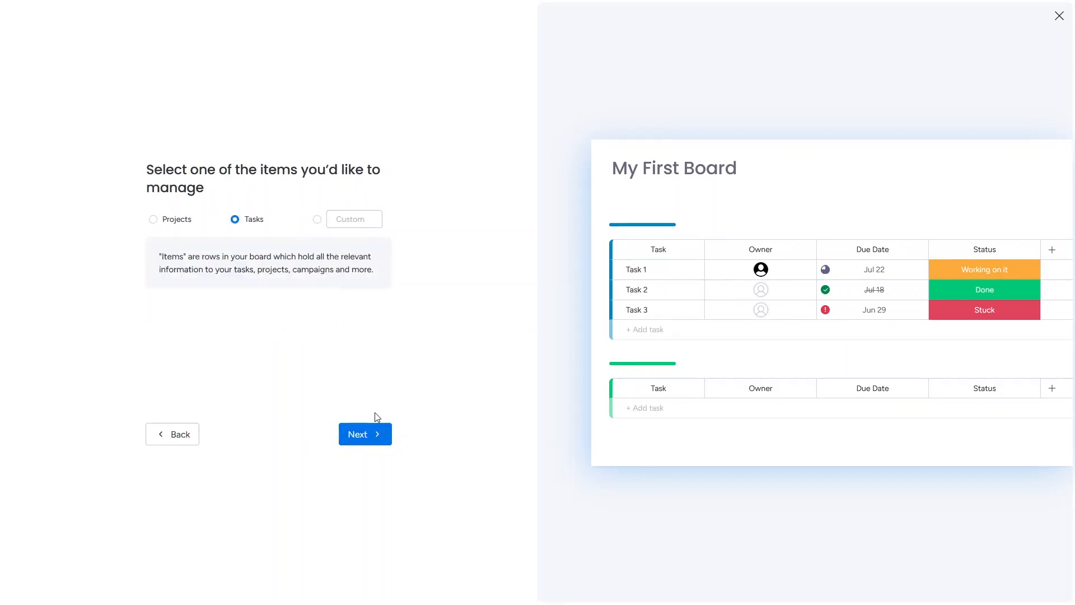
pyautogui.click(377, 433)
pyautogui.click(374, 432)
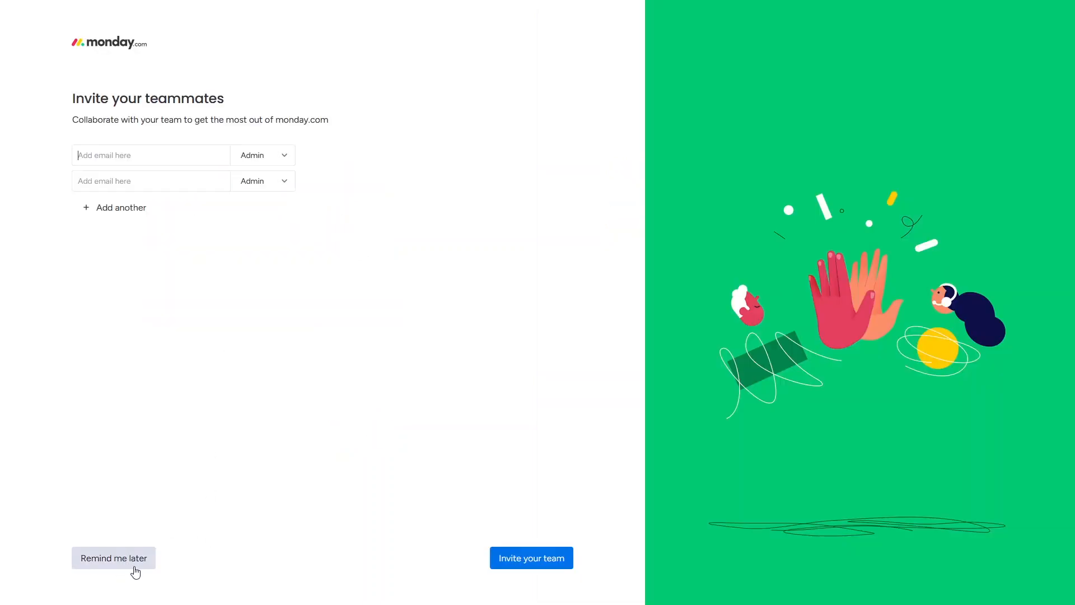
pyautogui.click(120, 555)
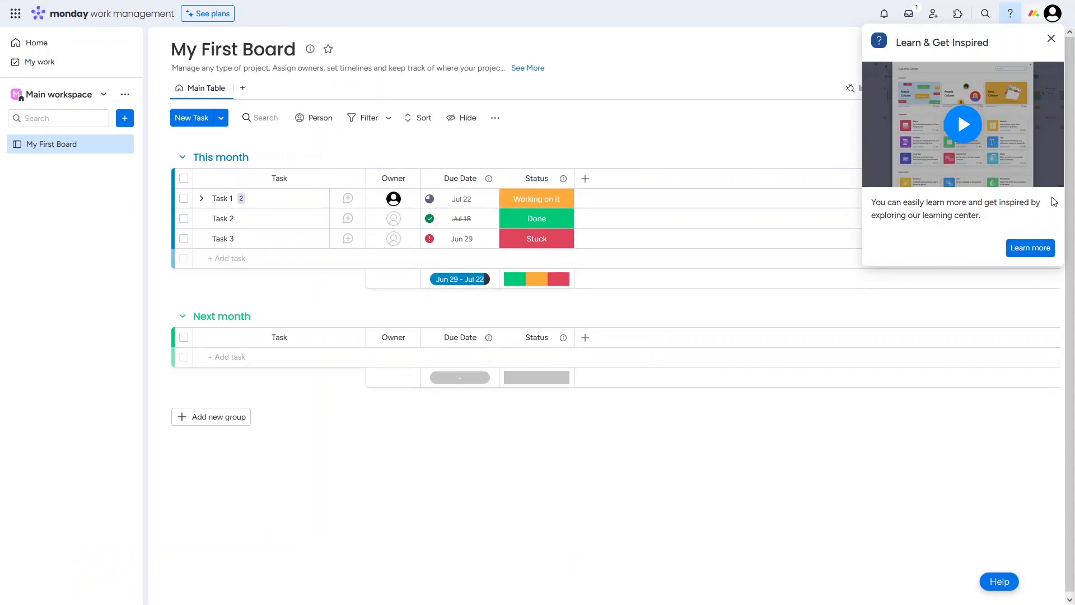
pyautogui.click(1051, 39)
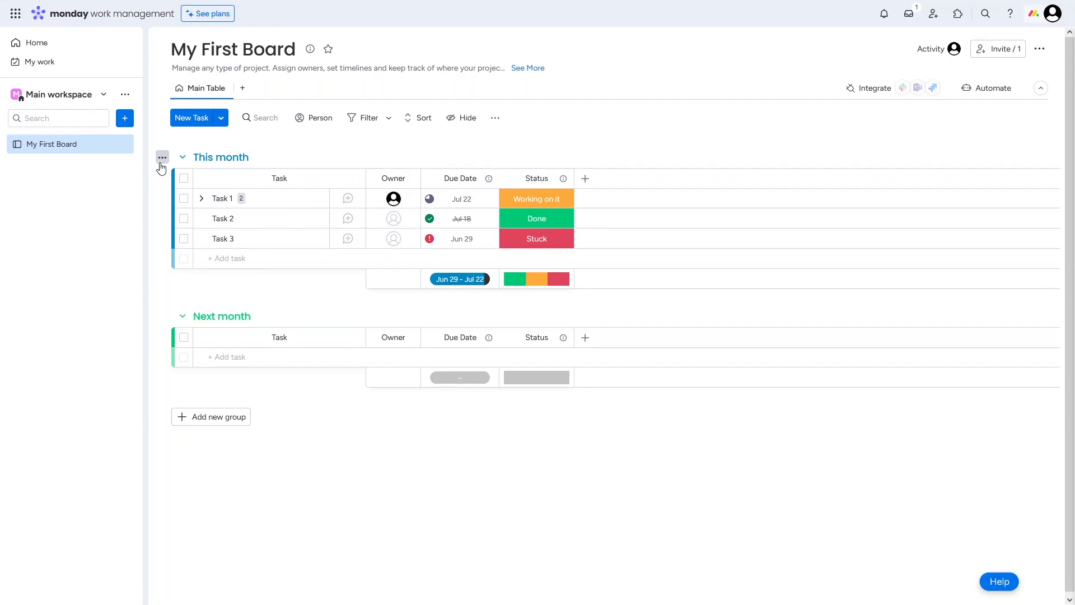
# Add the Agile Project Management template to the main workspace and dismiss the hint about additional views.
pyautogui.click(126, 119)
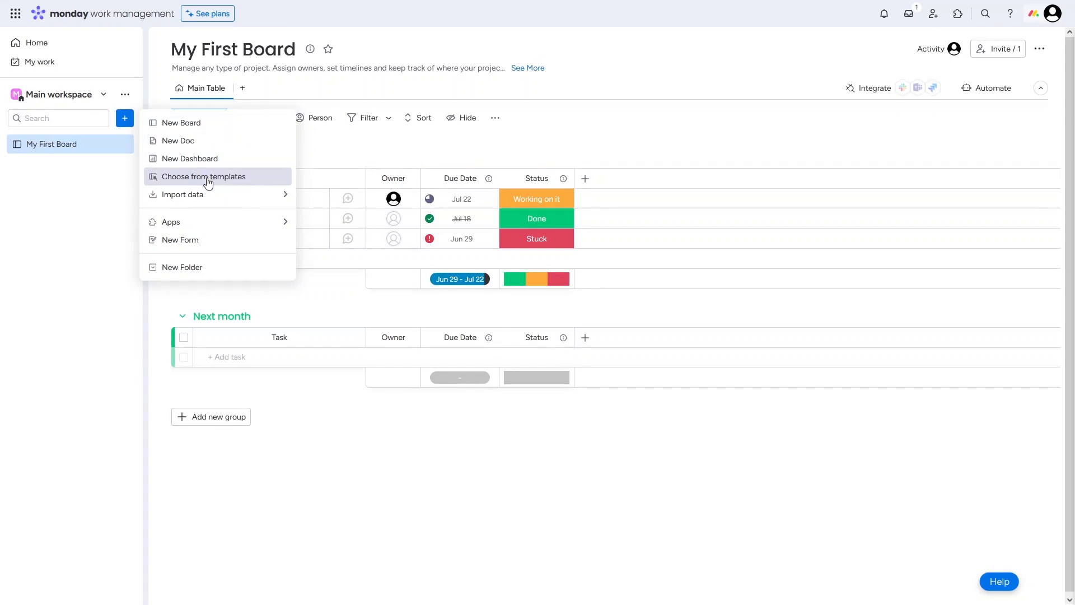
pyautogui.moveTo(210, 195)
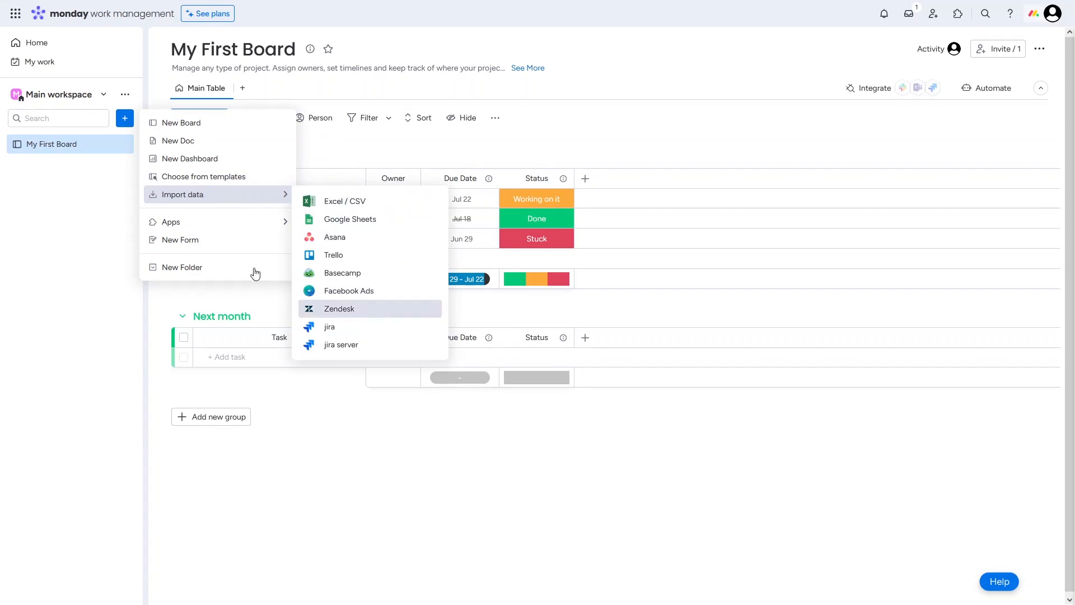
pyautogui.click(206, 177)
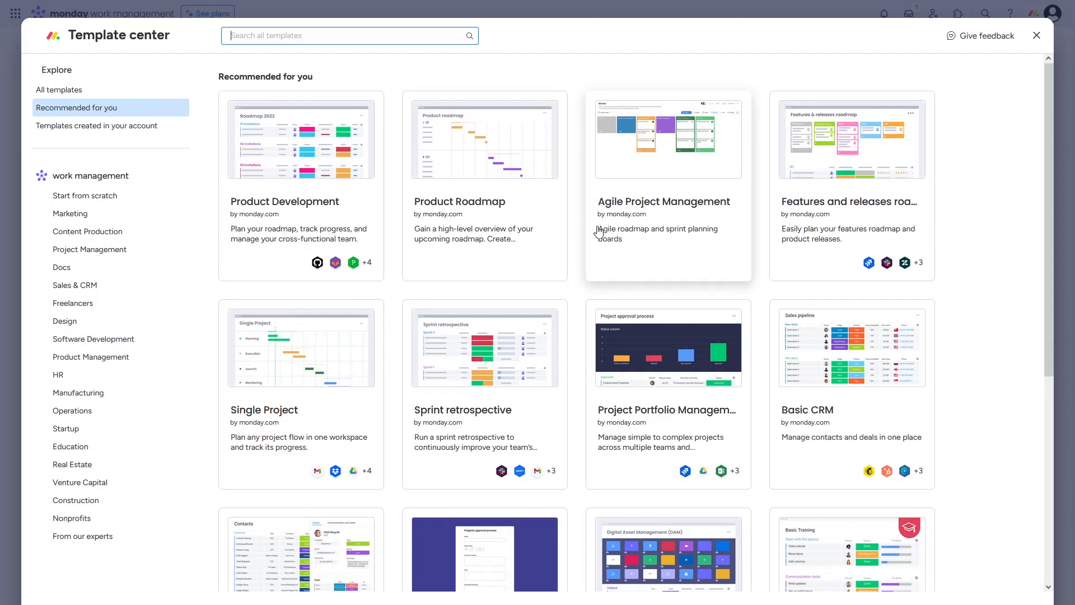
pyautogui.click(665, 213)
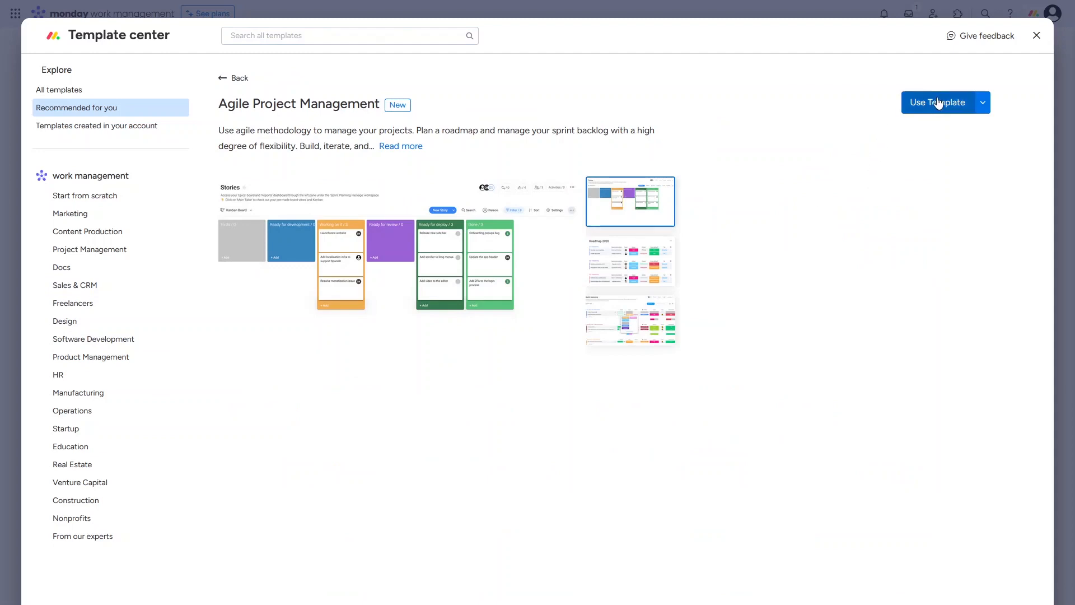
pyautogui.click(939, 103)
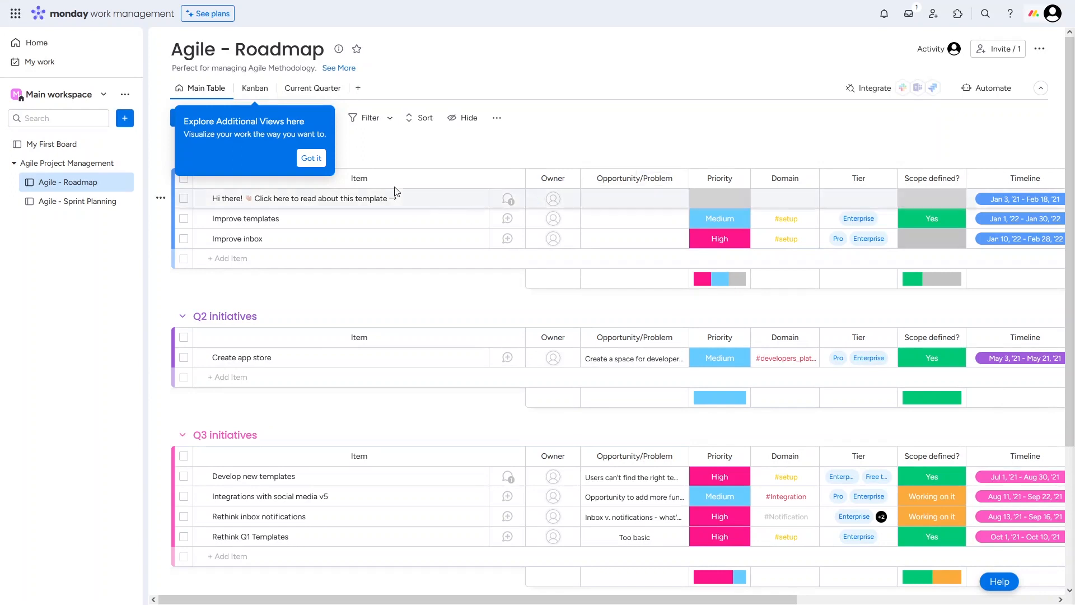
pyautogui.click(312, 158)
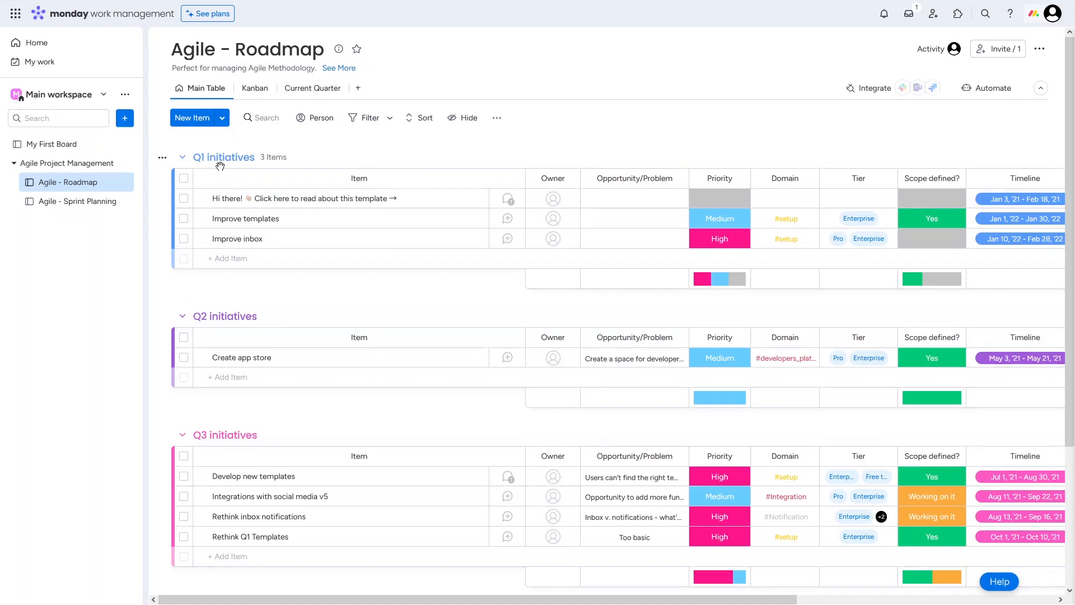
# Select the Improve templates, Improve inbox and Create app store items, and clear the selection.
pyautogui.click(183, 220)
pyautogui.click(183, 238)
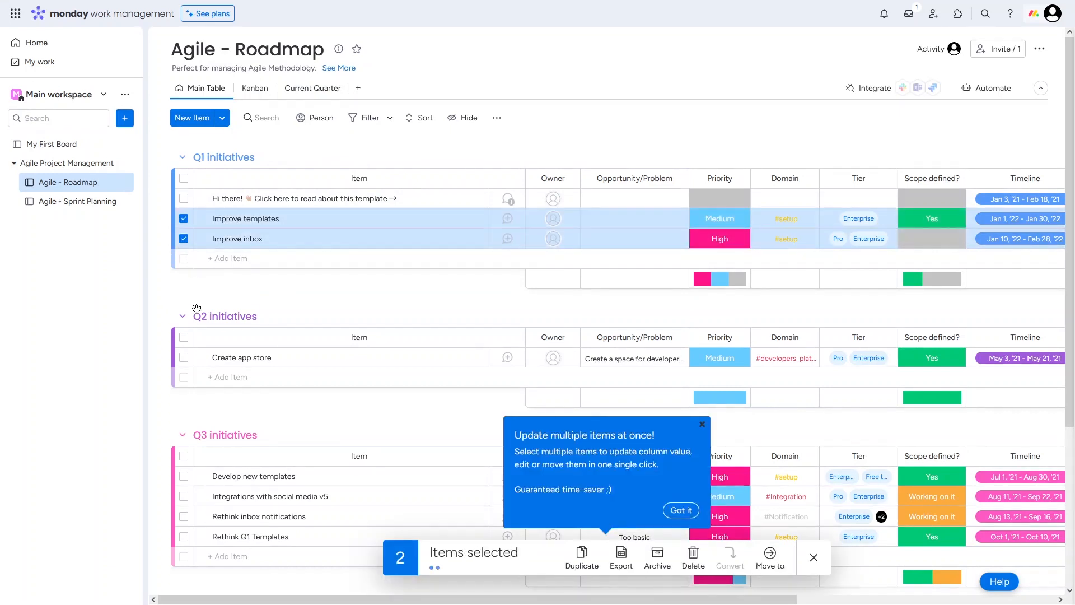
pyautogui.click(183, 359)
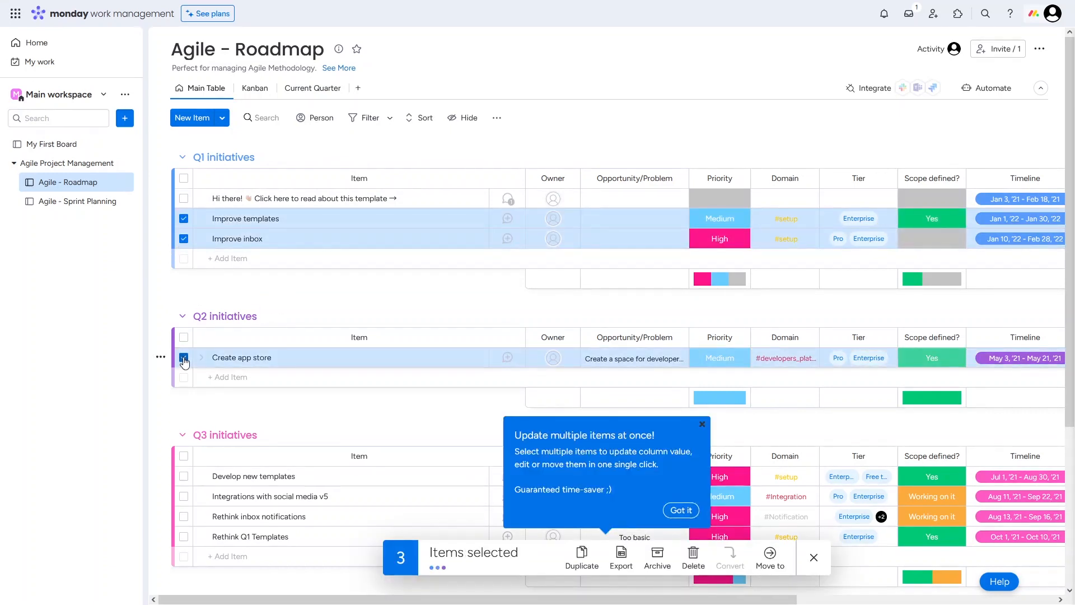
pyautogui.click(184, 358)
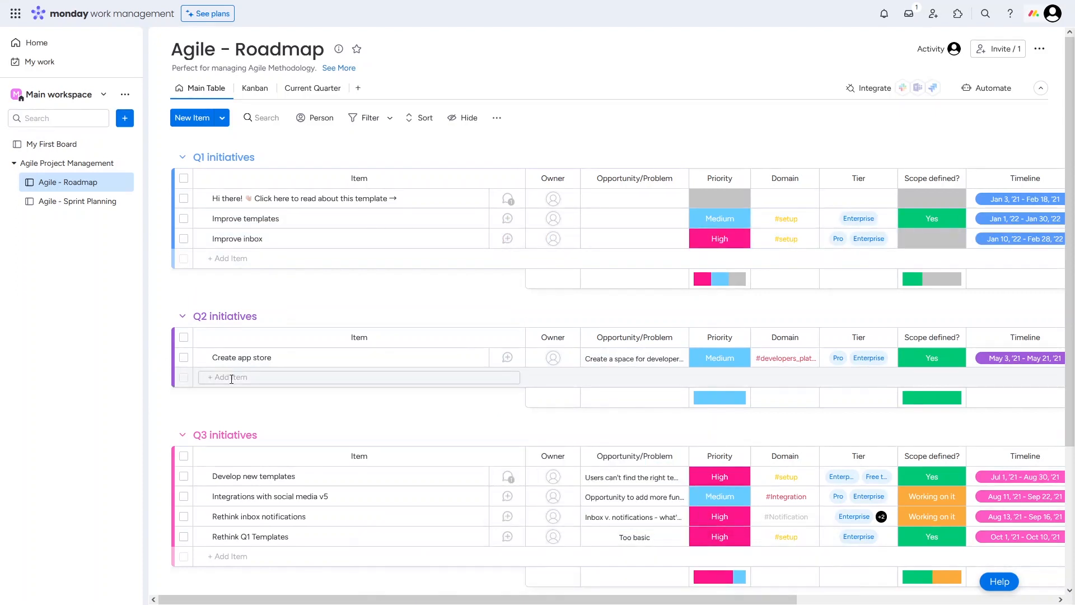
# Add a new item named Write a Product Review to the Q1 initiatives group.
pyautogui.click(231, 379)
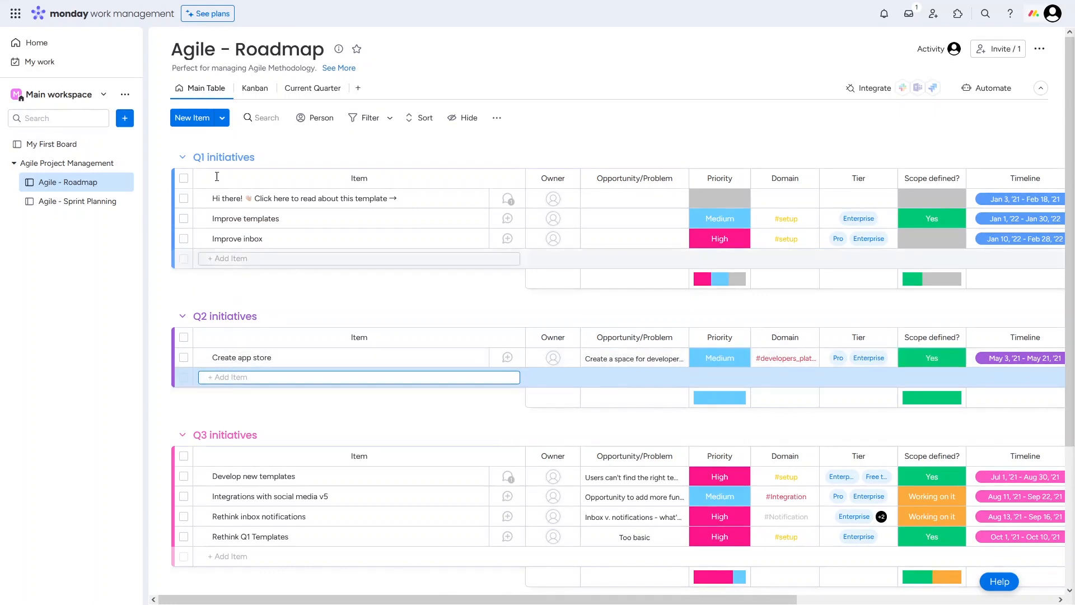
pyautogui.click(230, 258)
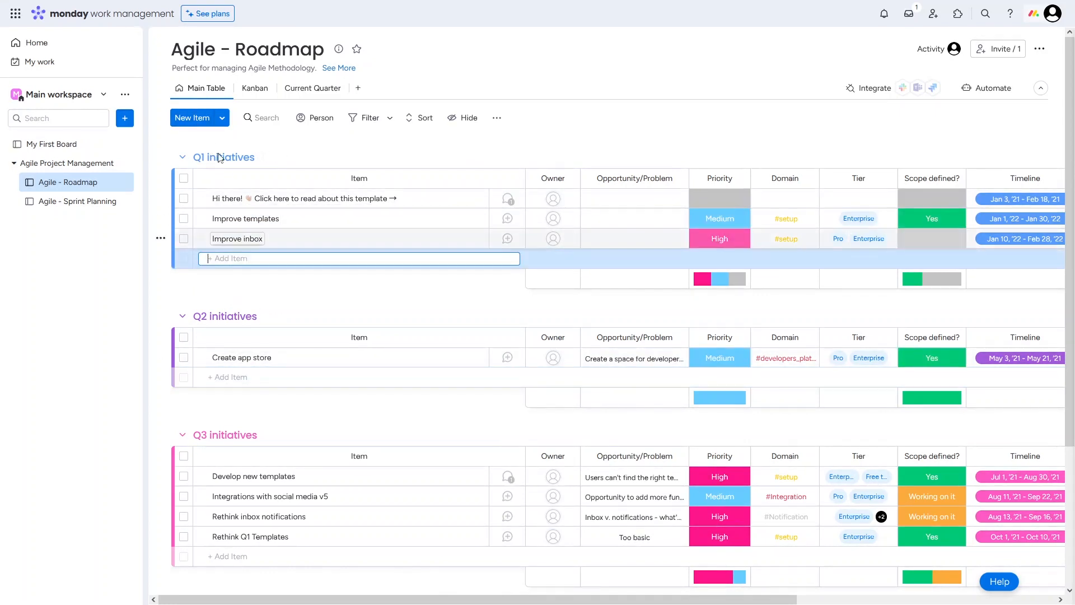
pyautogui.click(199, 117)
pyautogui.click(218, 197)
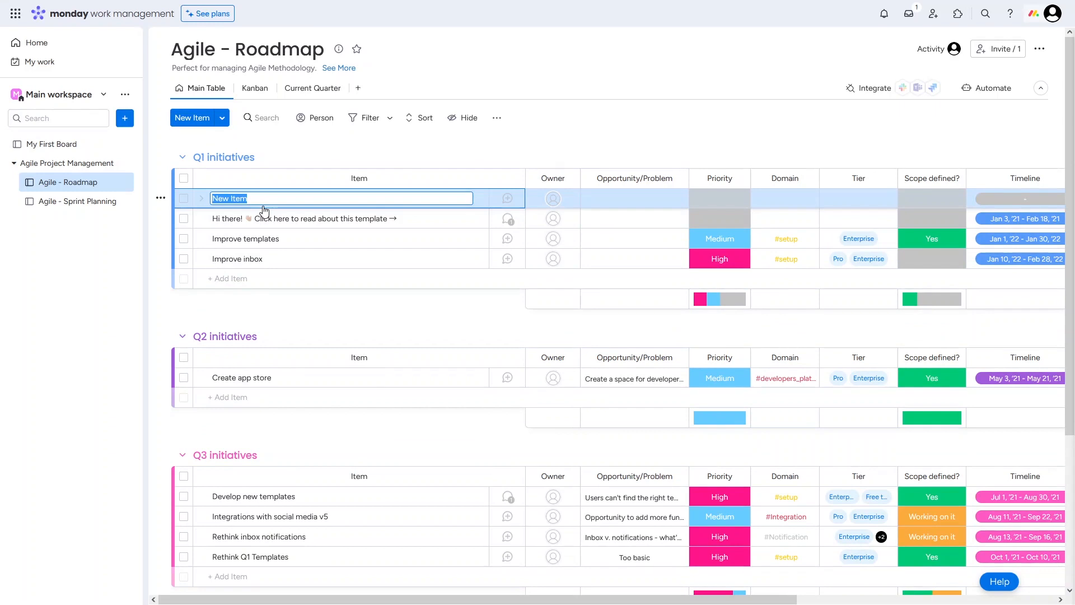
pyautogui.press('BackSpace')
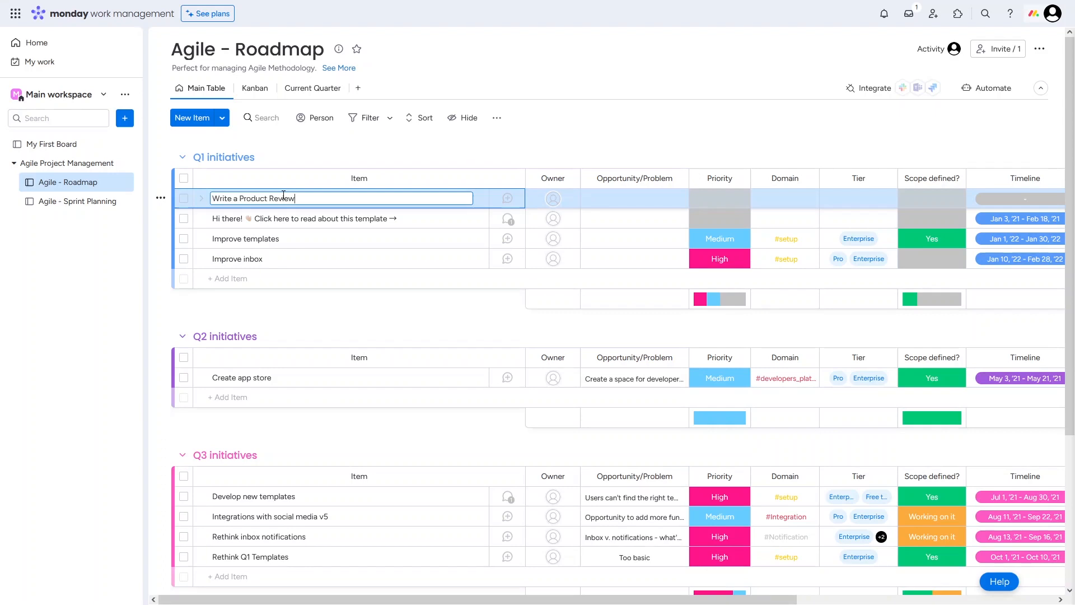
pyautogui.press('Return')
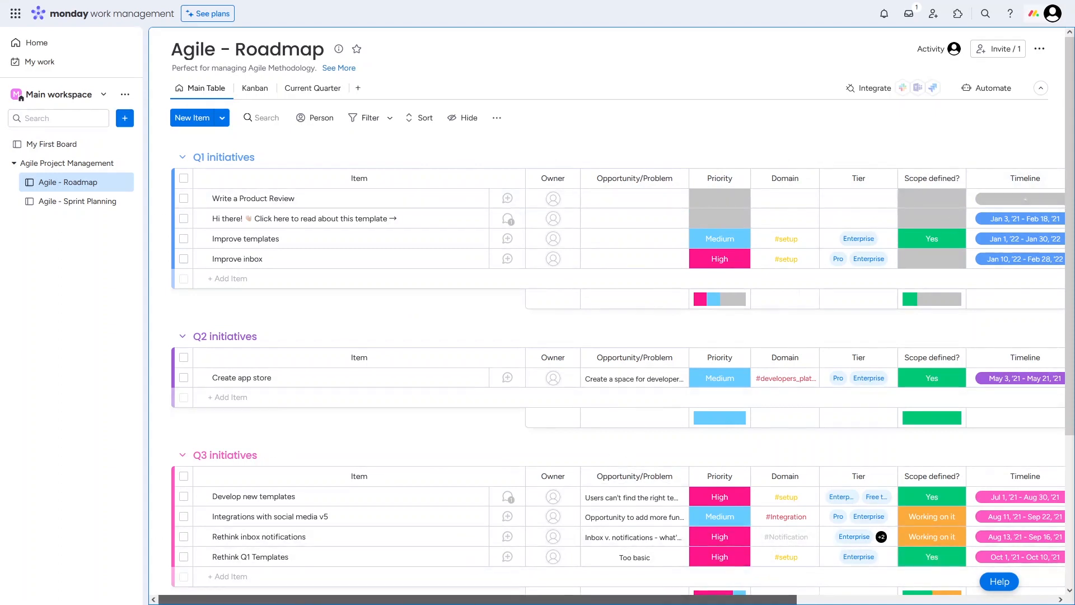
# Look over the remaining table columns and switch the Agile - Roadmap board to its Kanban view.
pyautogui.moveTo(585, 599); pyautogui.dragTo(846, 599)
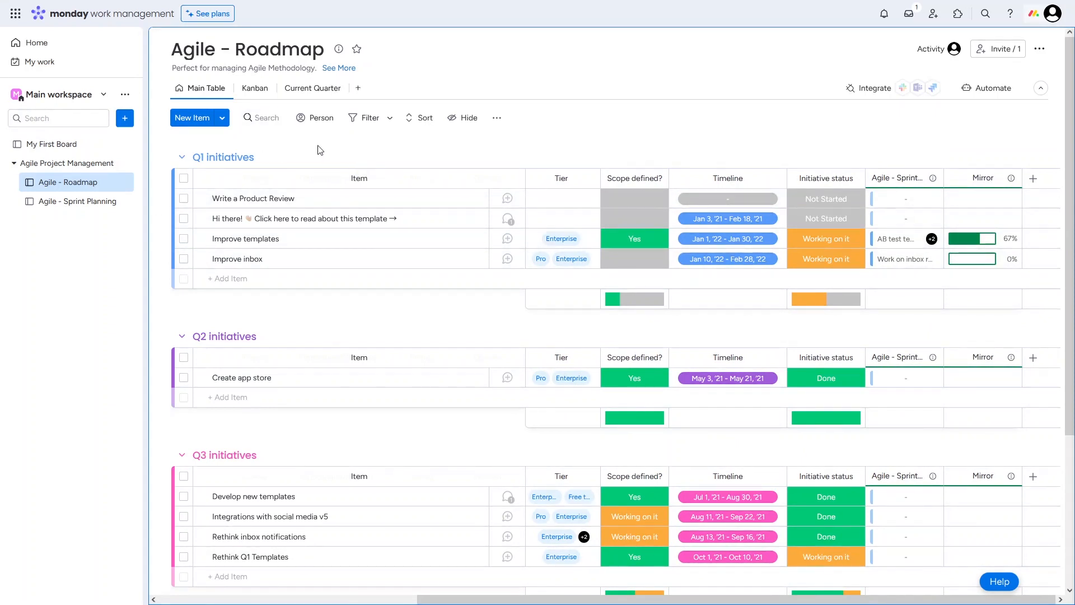
pyautogui.click(246, 92)
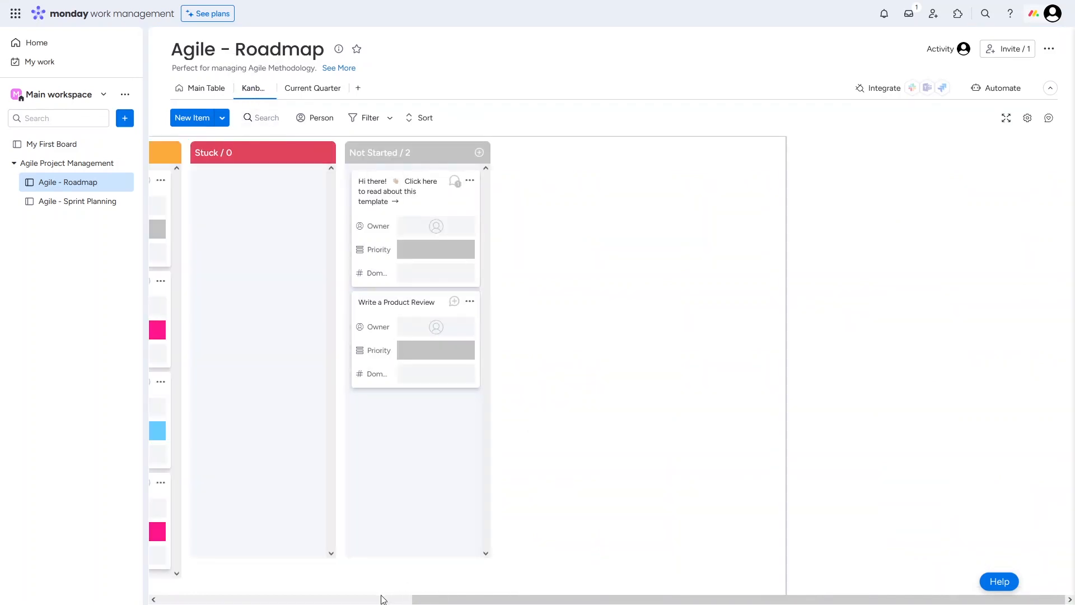
pyautogui.click(360, 601)
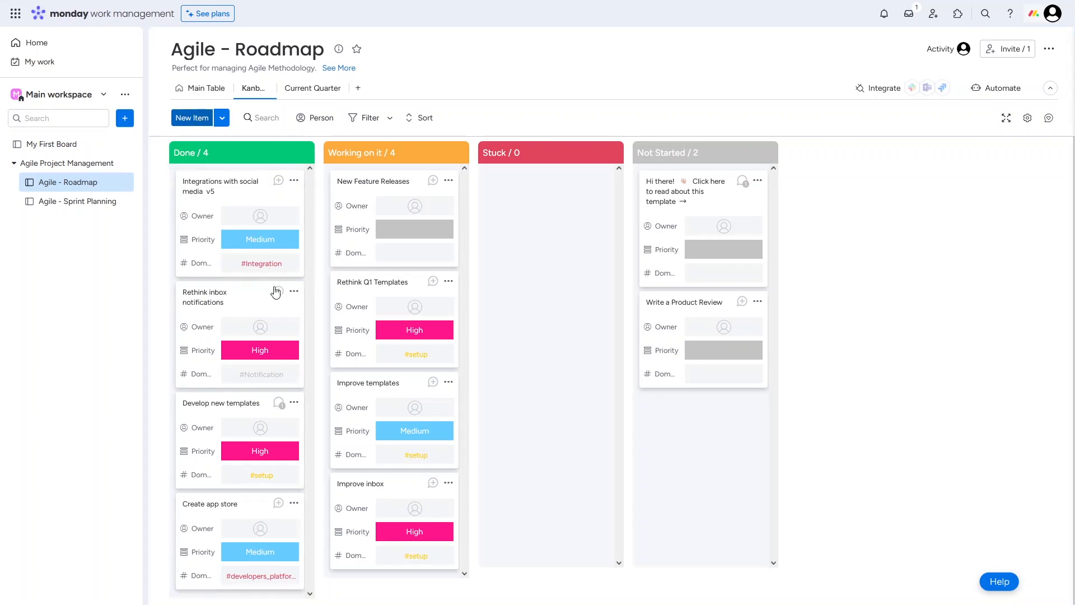
# Start a new item named New Task in the Q1 initiatives group and assign the suggested account member as owner.
pyautogui.write('New Task')
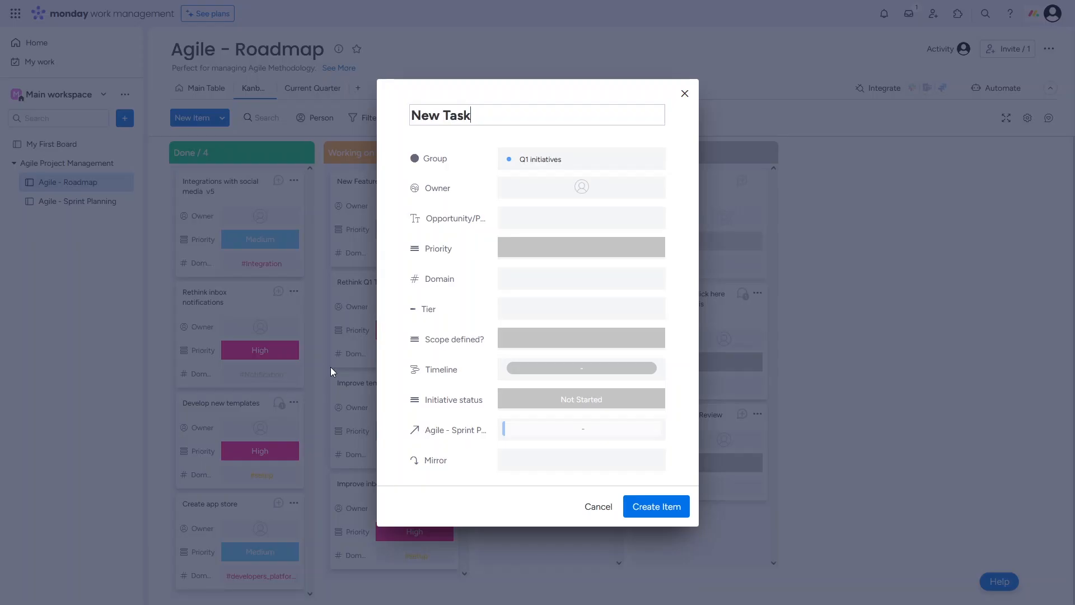
pyautogui.click(540, 161)
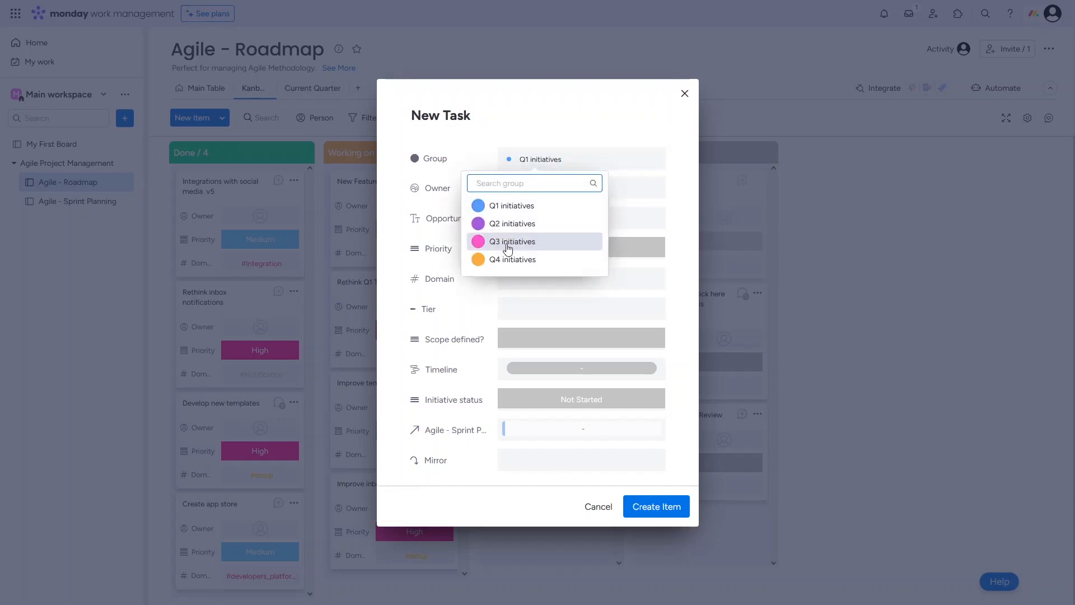
pyautogui.click(511, 207)
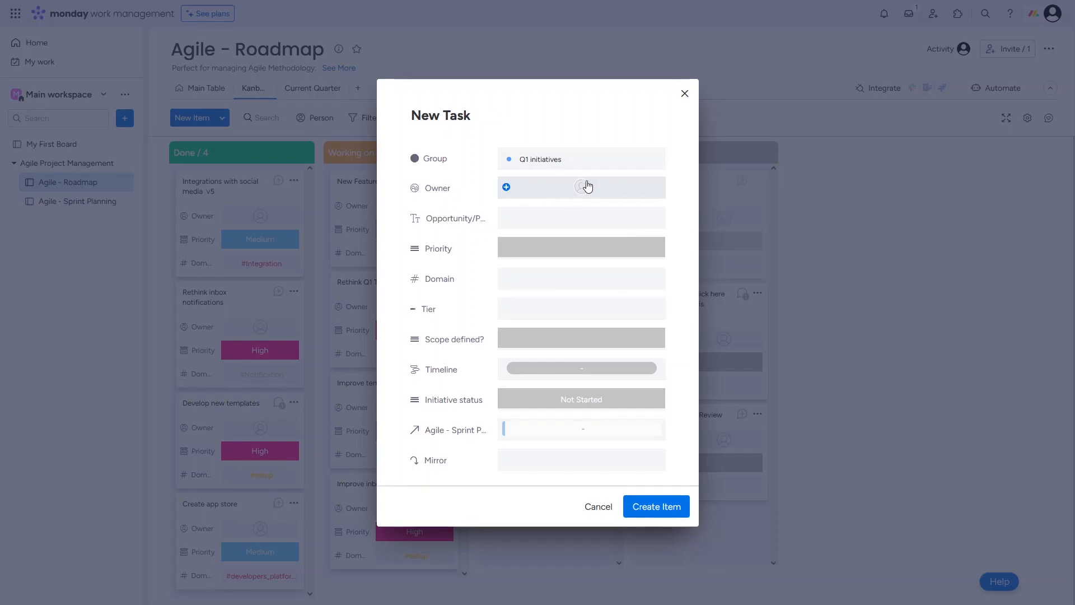
pyautogui.click(549, 196)
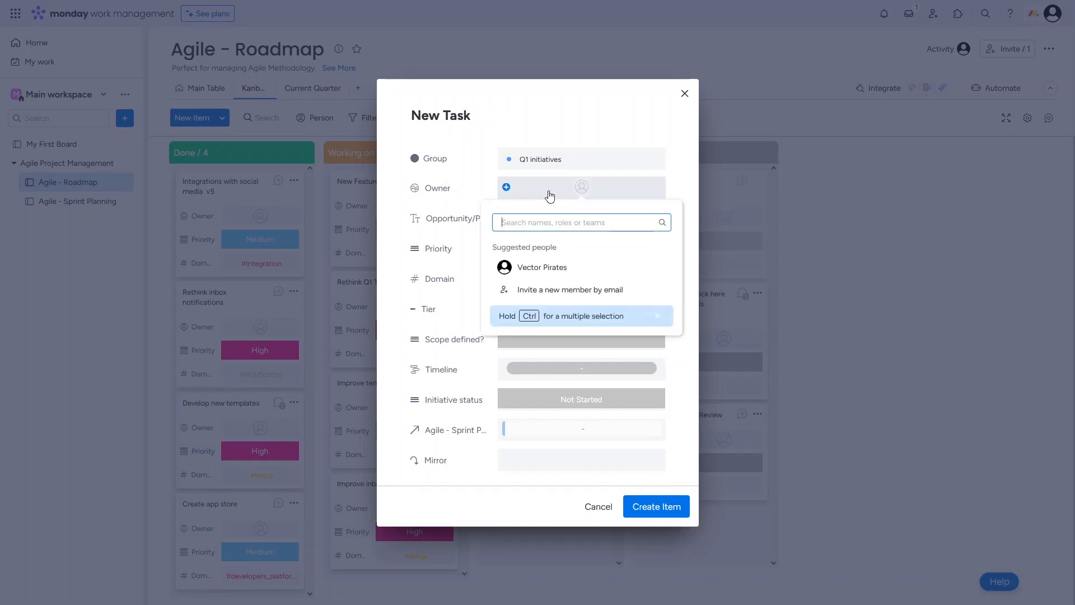
pyautogui.click(547, 272)
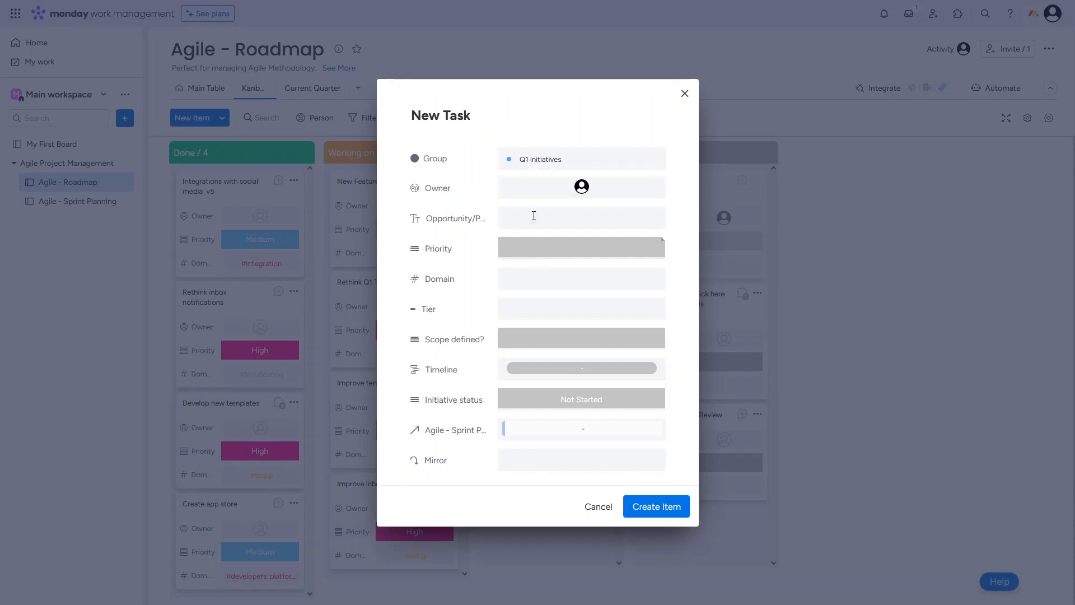
# Look through the available Priority labels and Domain tags for New Task without choosing any.
pyautogui.click(548, 256)
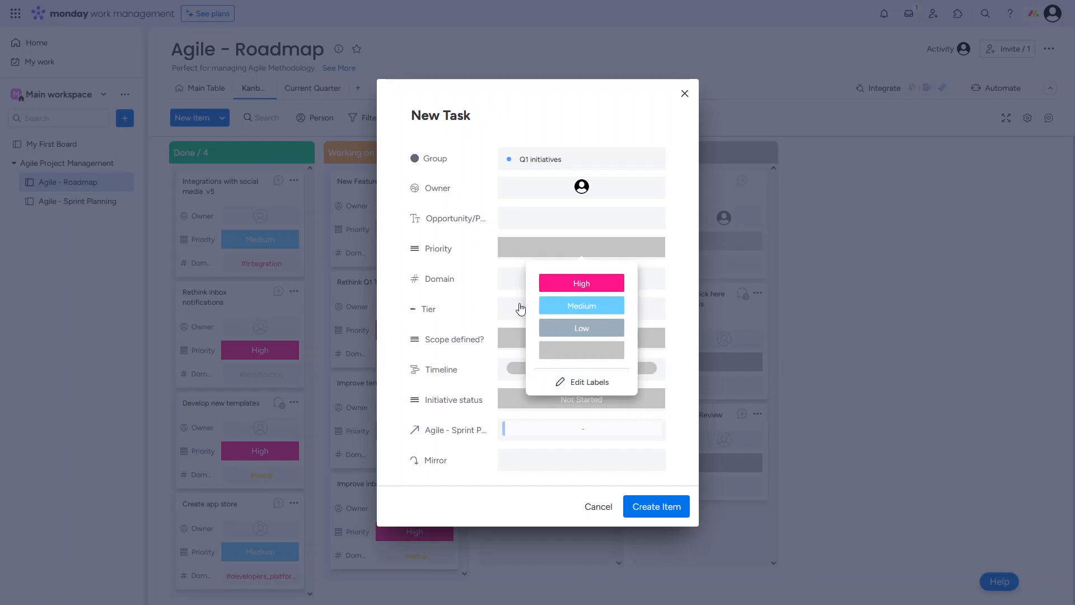
pyautogui.click(520, 279)
pyautogui.click(524, 277)
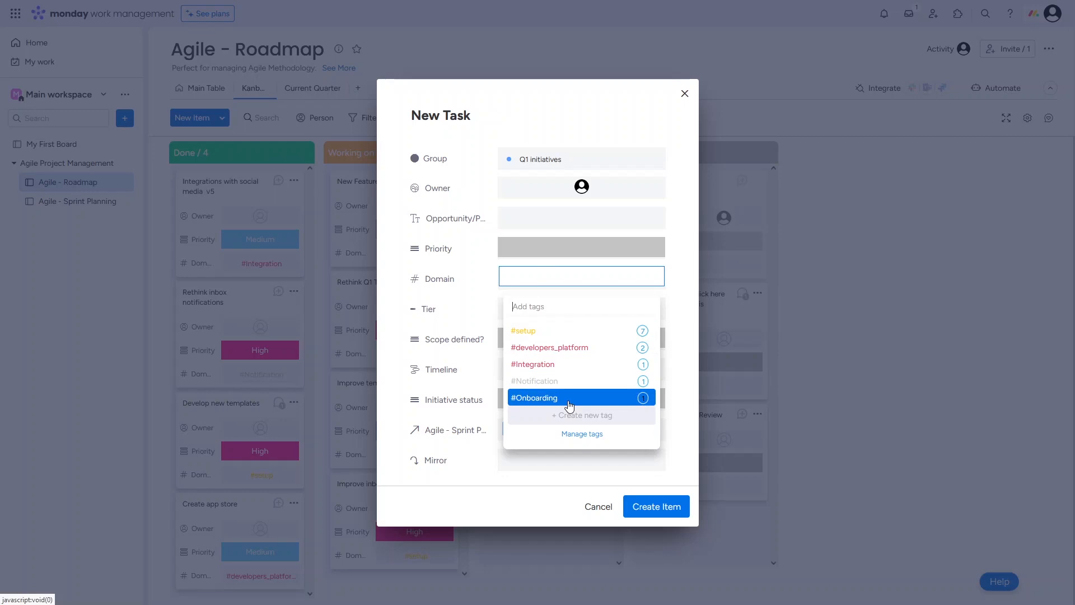
pyautogui.click(463, 297)
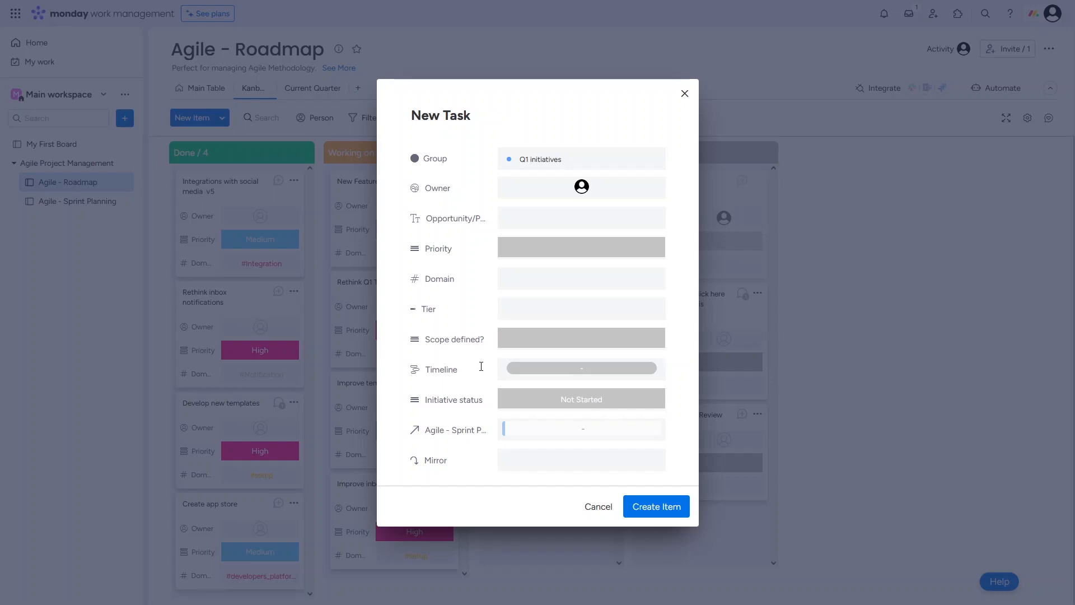
# Set New Task's timeline to July 20, 2023 and mark it as a milestone.
pyautogui.click(551, 373)
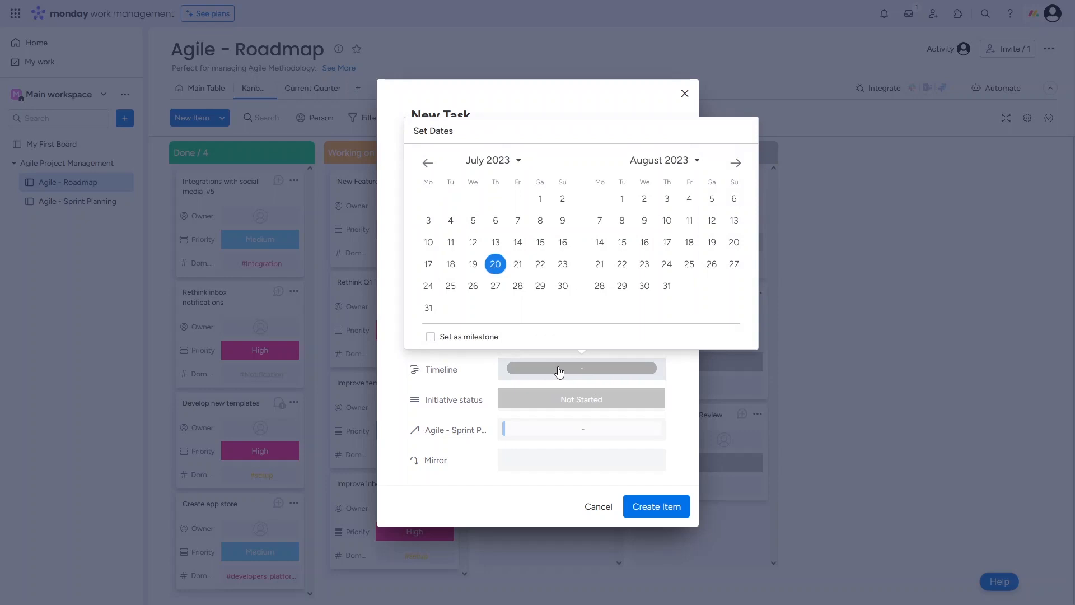
pyautogui.click(539, 264)
pyautogui.click(472, 390)
pyautogui.click(539, 265)
pyautogui.click(452, 338)
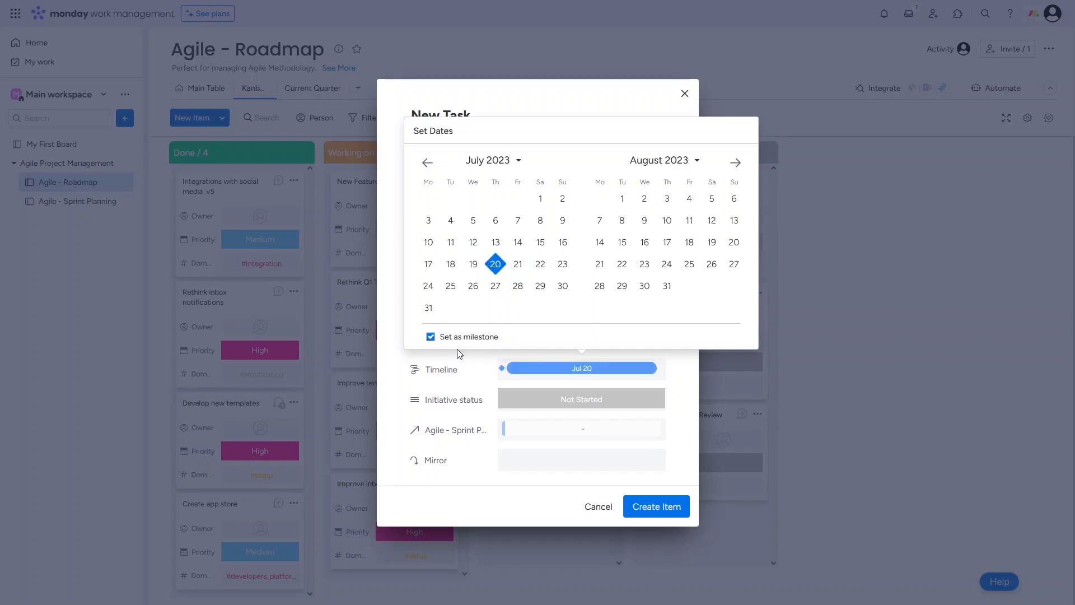
pyautogui.click(452, 358)
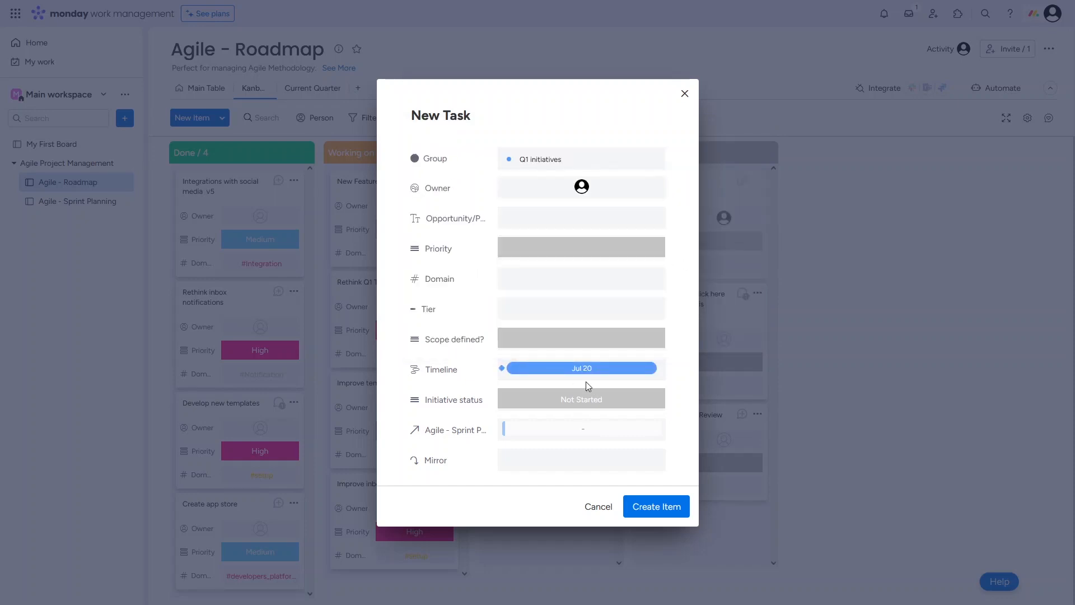
# Set New Task's initiative status to Working on it and create the item.
pyautogui.click(585, 398)
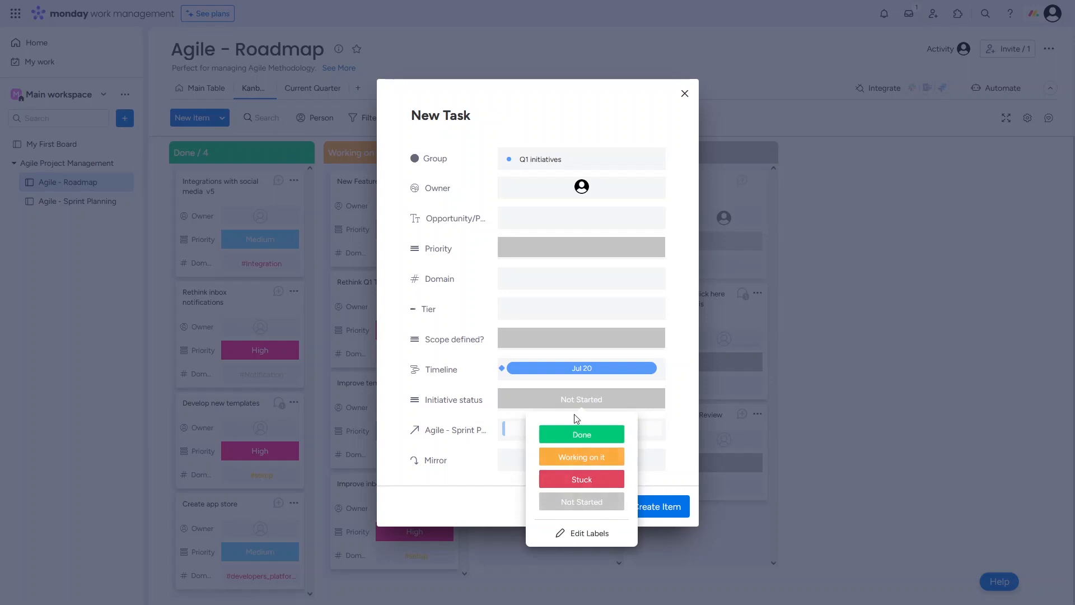
pyautogui.click(588, 456)
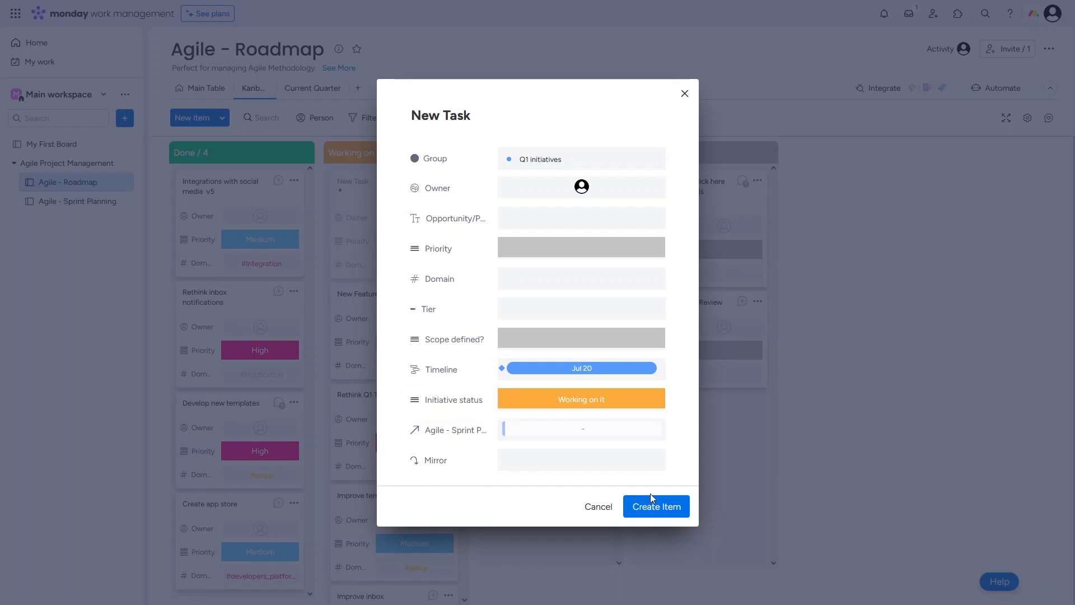
pyautogui.click(659, 507)
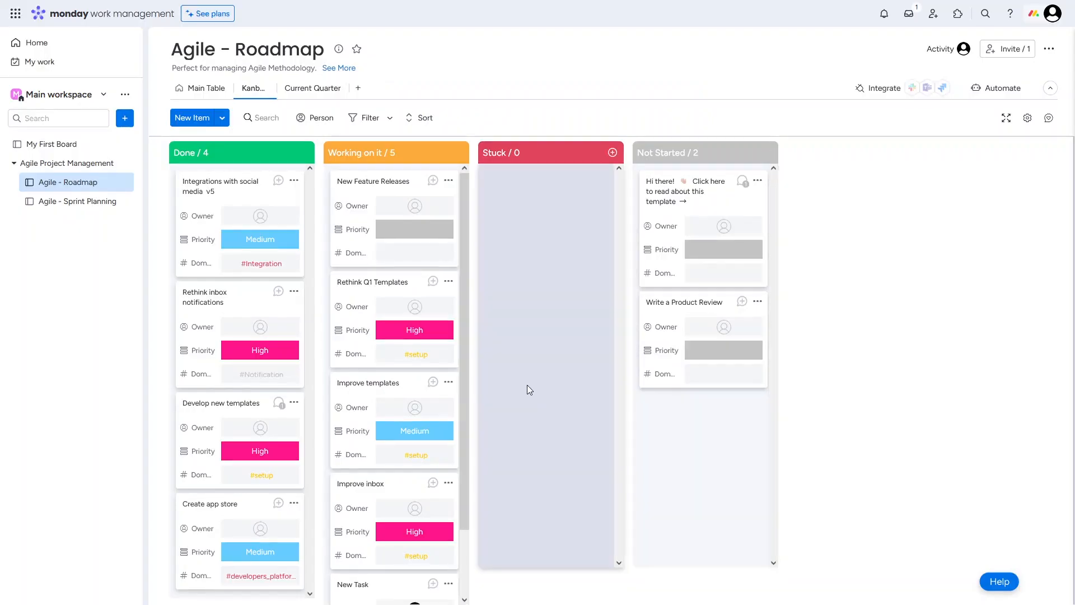
# Open the New Task card, review its updates, files and activity log, and close it.
pyautogui.scroll(-2, 393, 286)
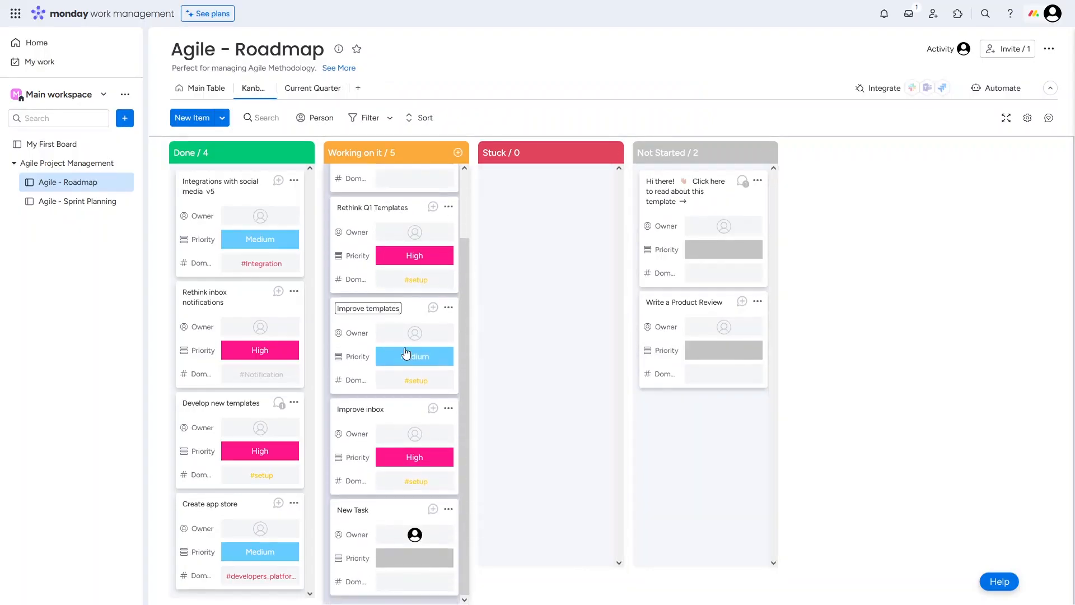
pyautogui.click(378, 514)
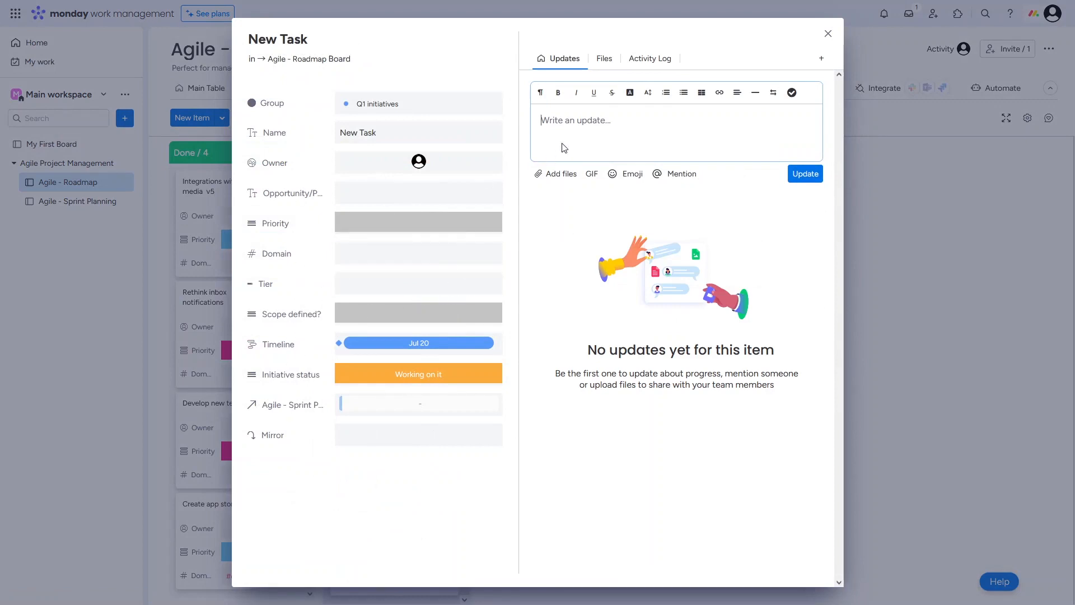
pyautogui.click(605, 61)
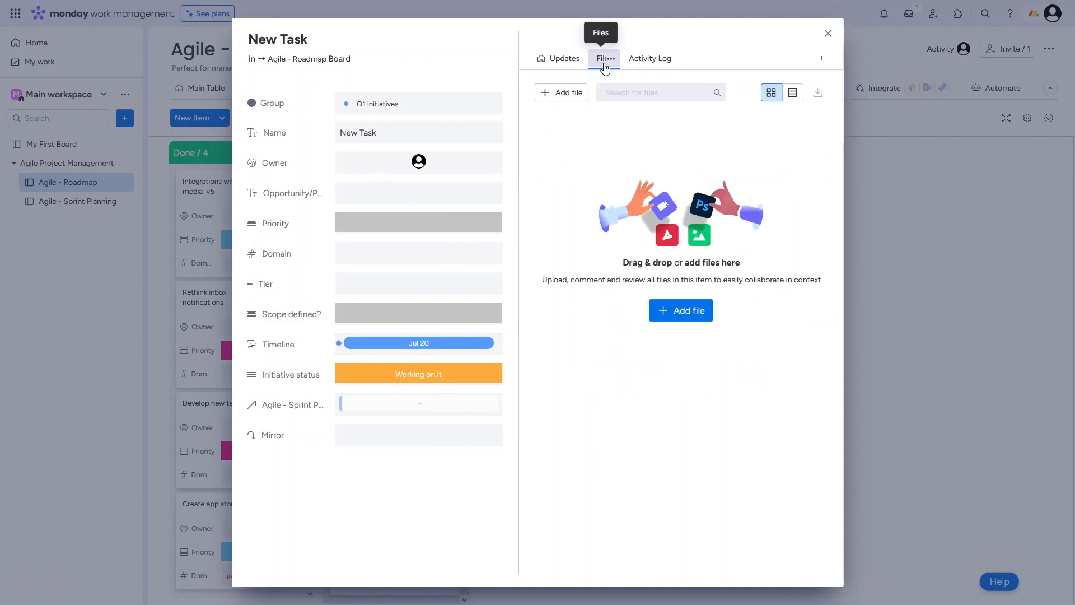
pyautogui.click(649, 61)
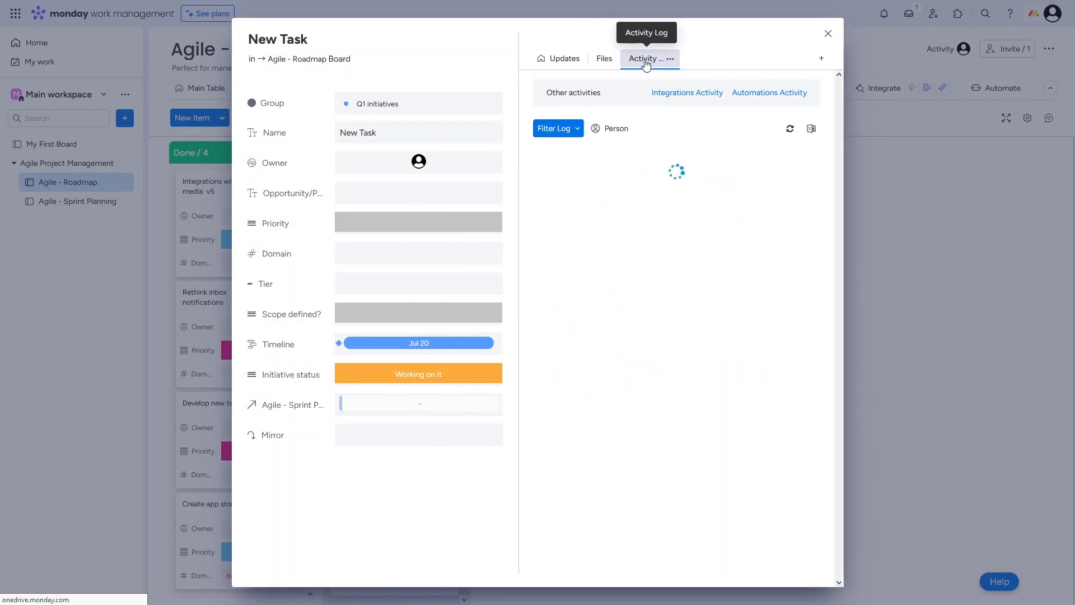
pyautogui.click(829, 34)
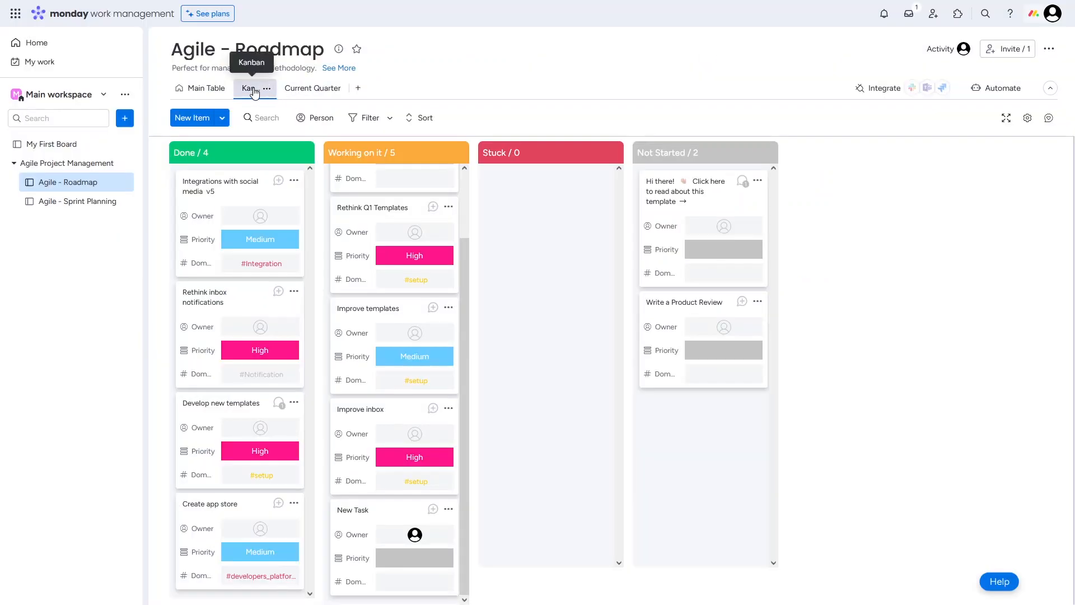
# Add a Gantt view and a Chart view to the Agile - Roadmap board, and return to the Gantt view.
pyautogui.click(359, 89)
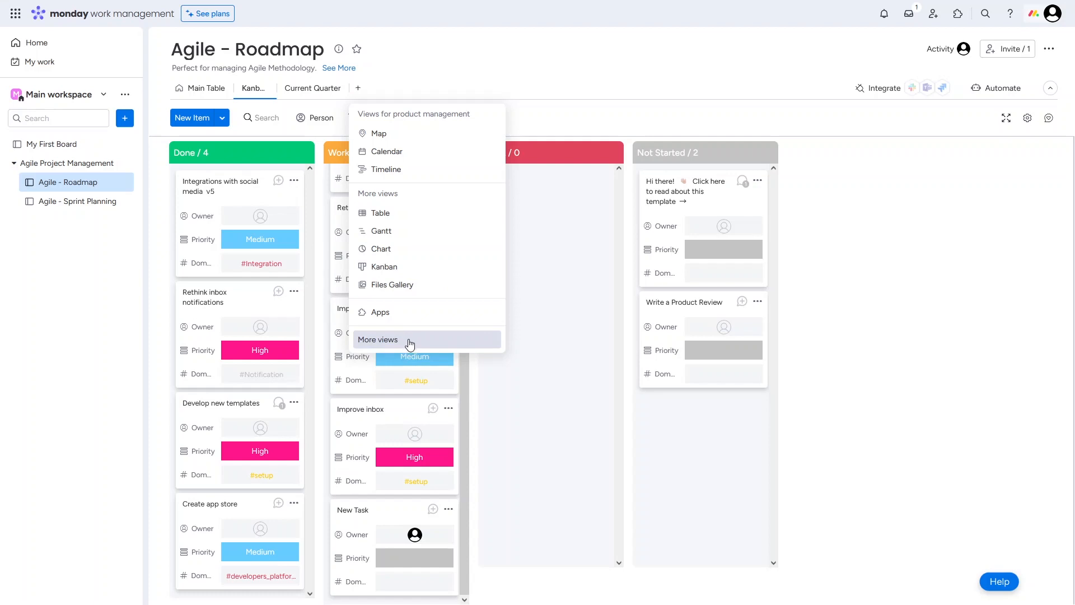
pyautogui.click(404, 234)
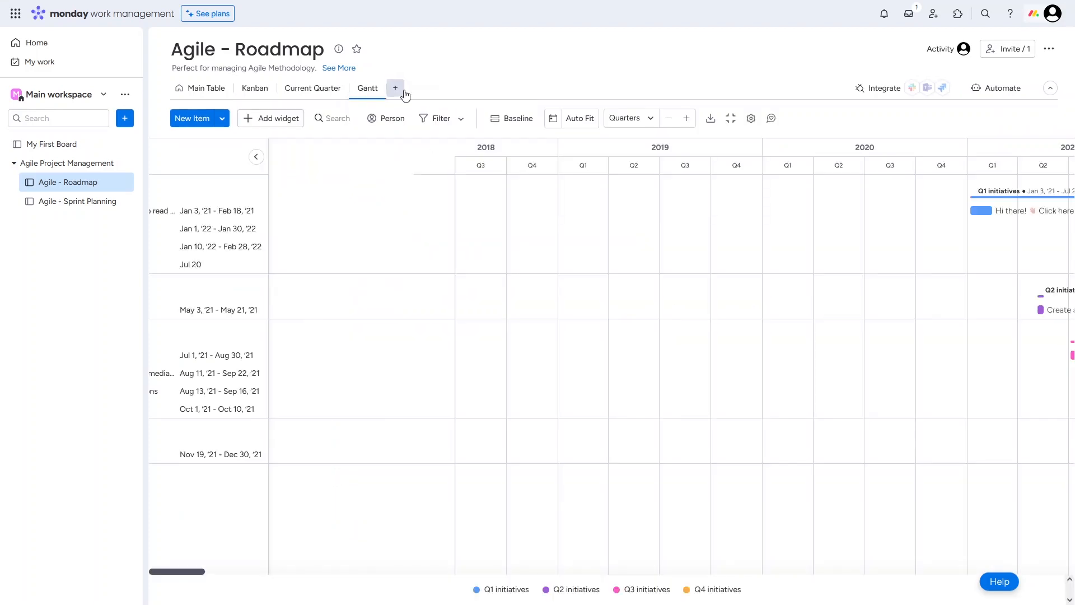
pyautogui.click(403, 93)
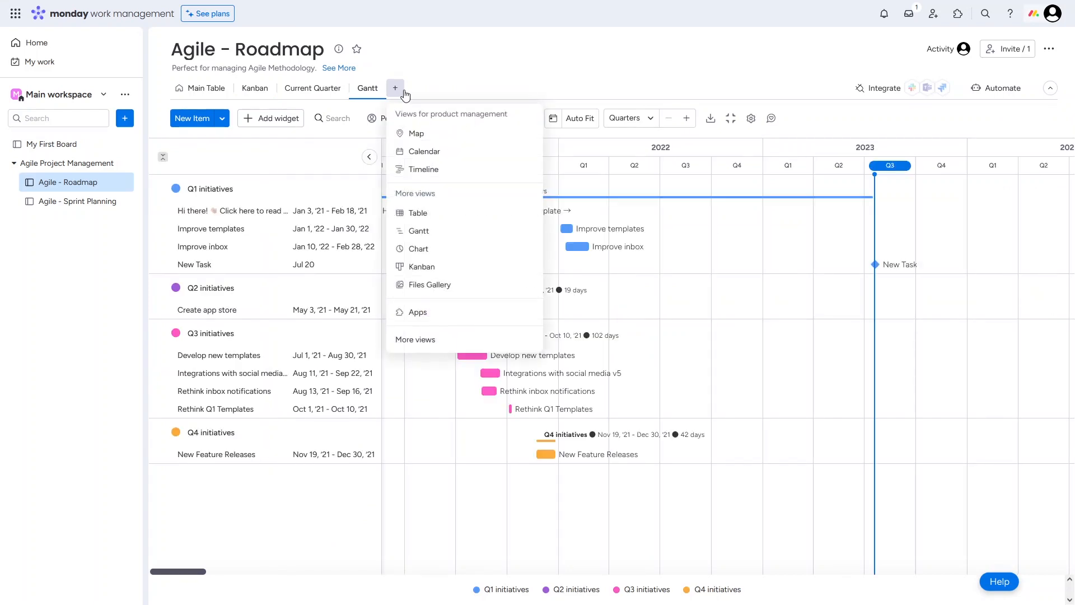
pyautogui.click(432, 250)
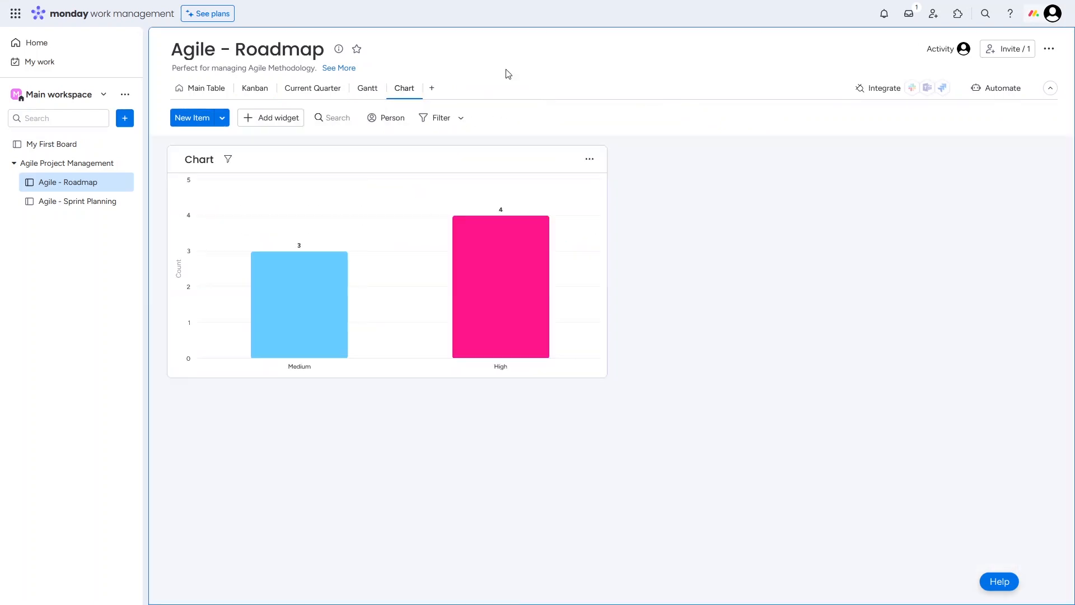
pyautogui.click(365, 88)
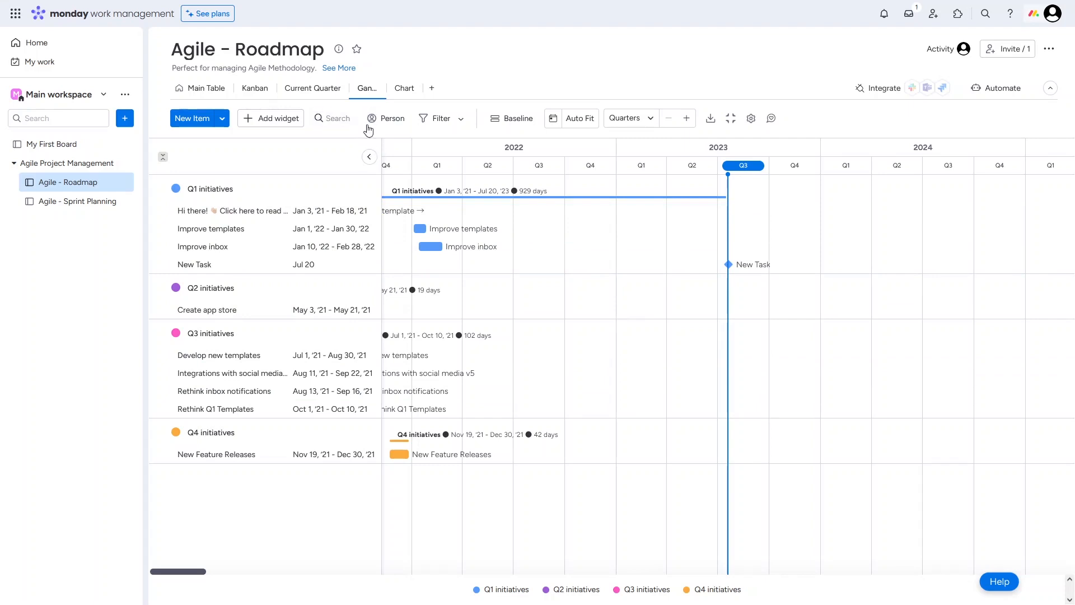
# In the Kanban view, move the template introduction card from Not Started to Stuck.
pyautogui.click(250, 95)
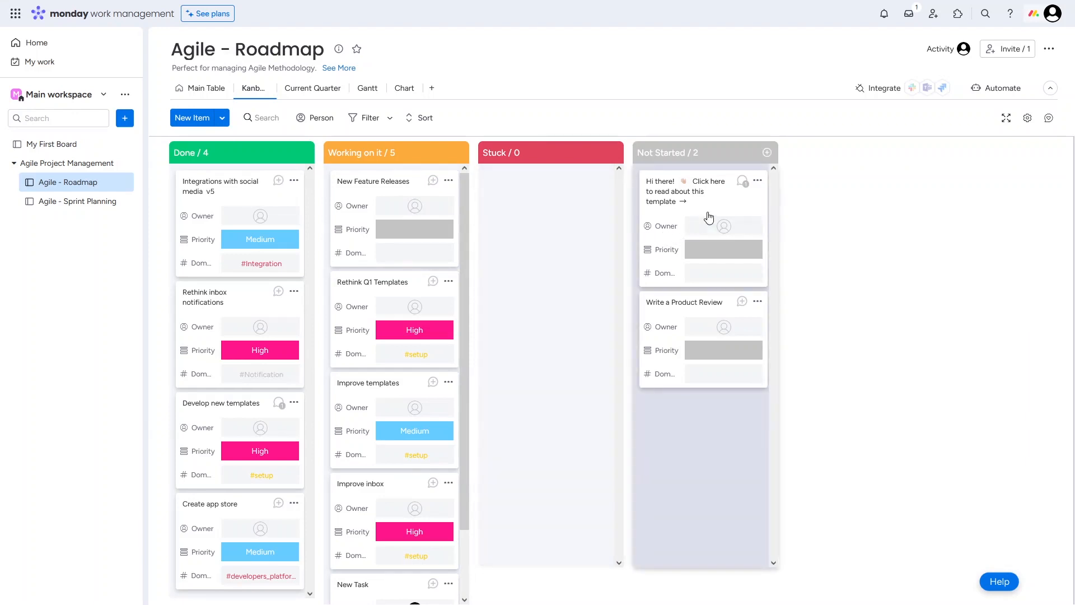
pyautogui.moveTo(703, 212); pyautogui.dragTo(532, 226)
pyautogui.moveTo(542, 222); pyautogui.dragTo(548, 227)
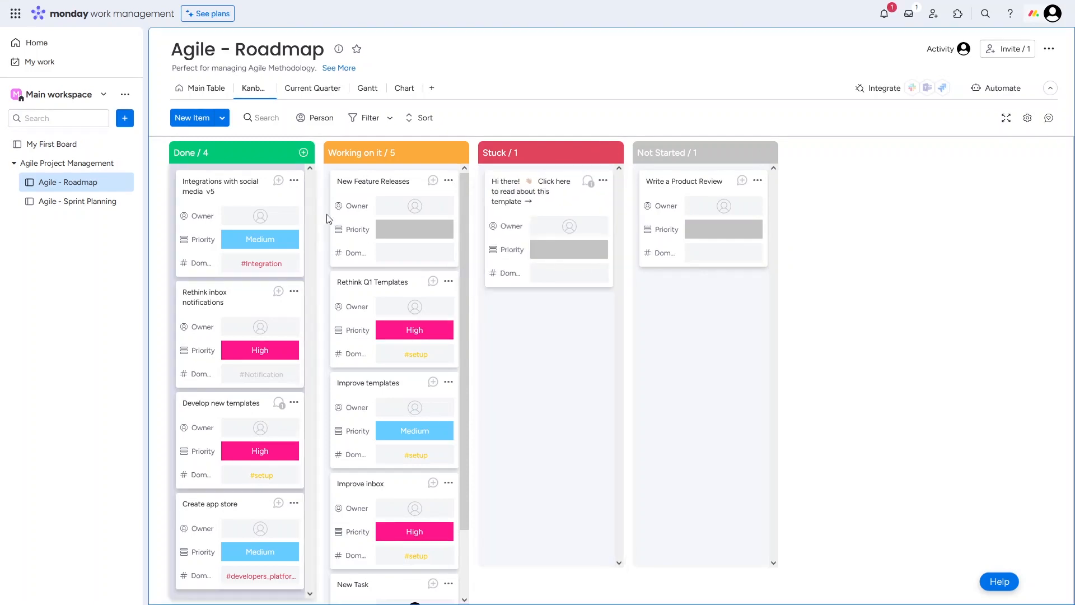
# Check the additional new-item options, including Import Items, and search the board for New Task.
pyautogui.click(222, 118)
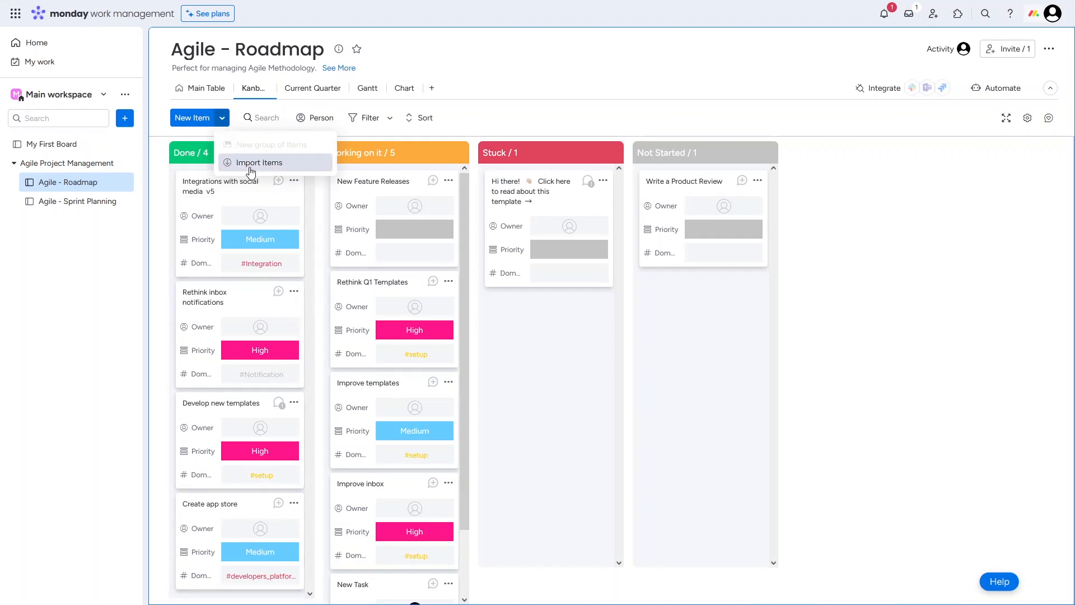
pyautogui.click(516, 126)
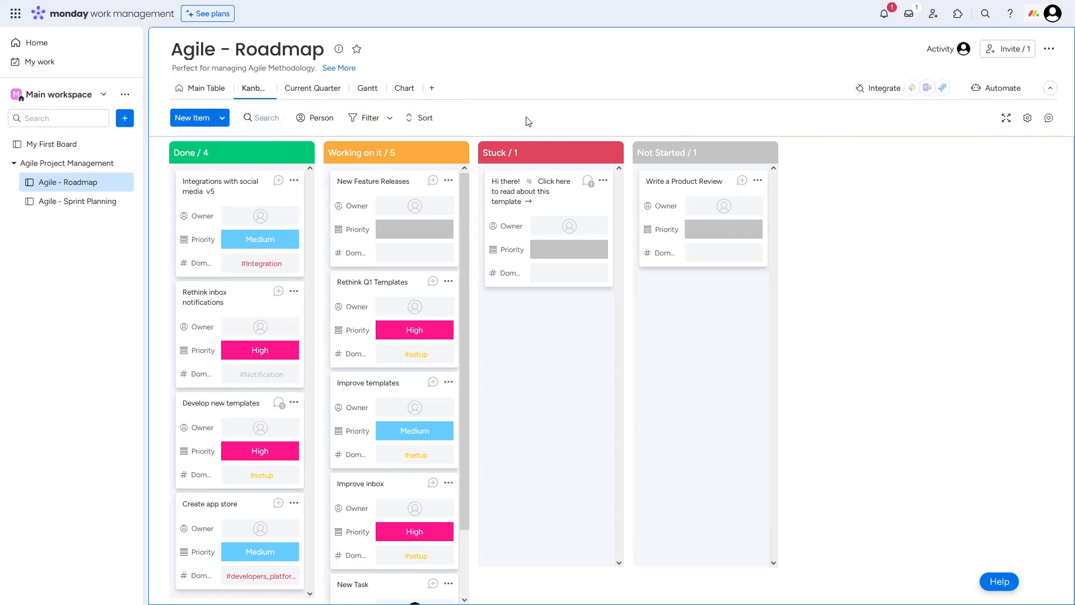
pyautogui.click(277, 116)
pyautogui.write('New Task')
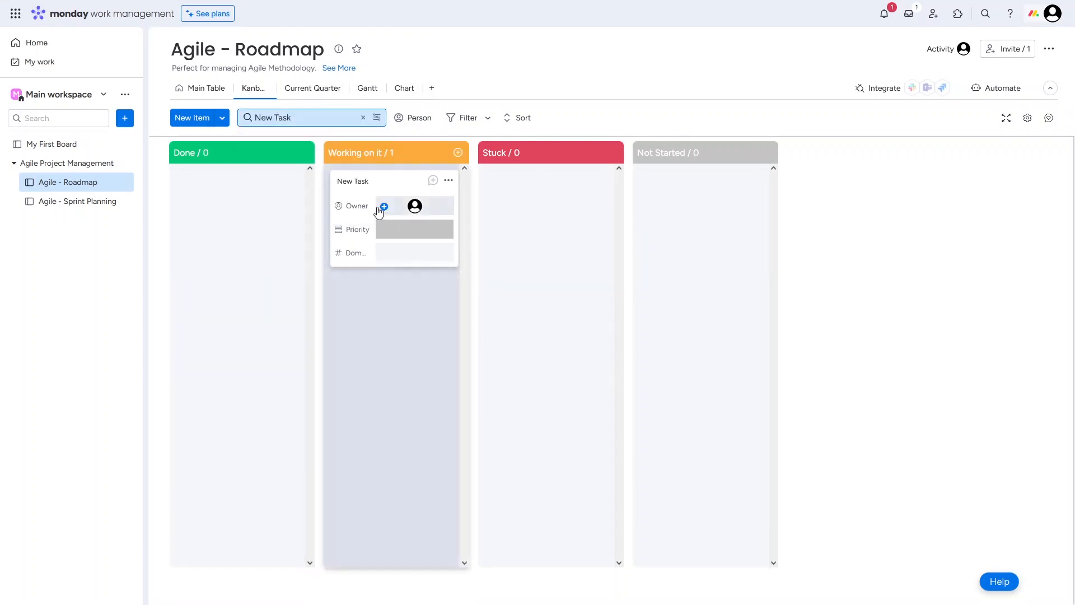
# Browse the board's Integrations Center, view the Slack integration recipes, and close it.
pyautogui.click(884, 90)
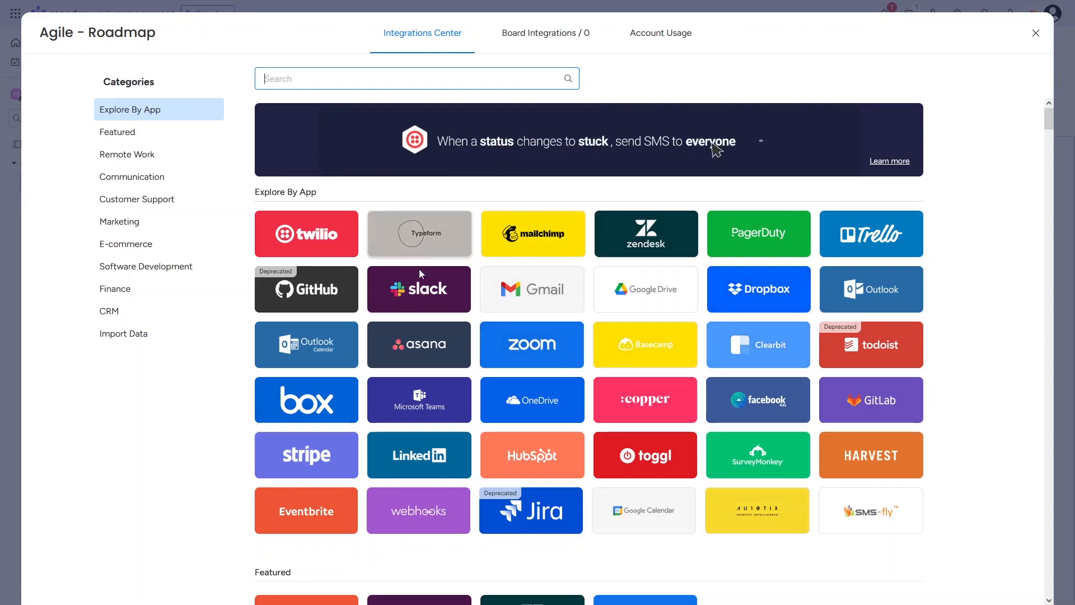
pyautogui.click(425, 290)
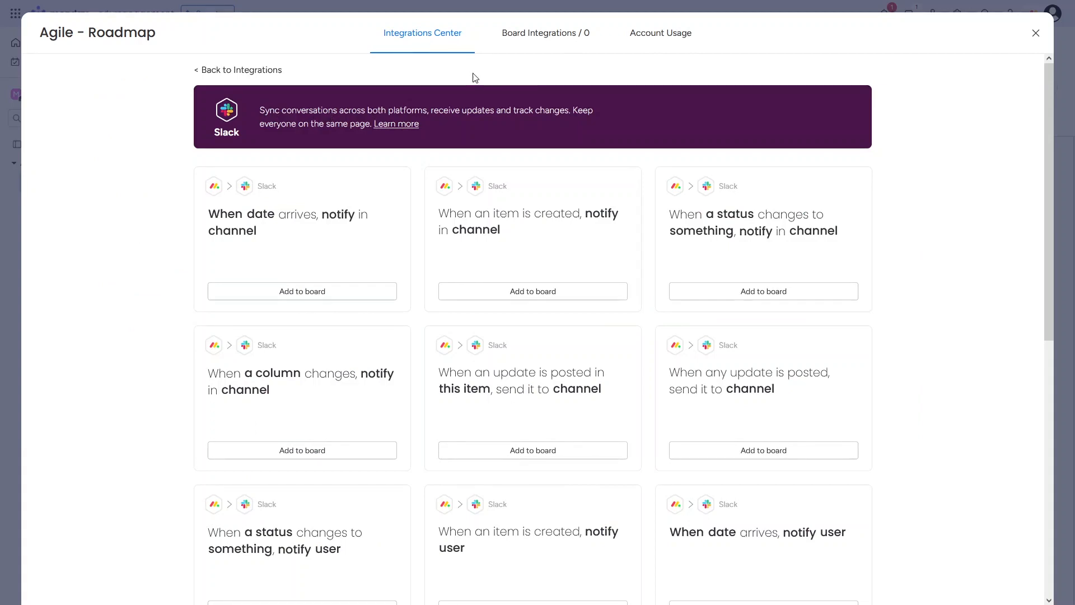
pyautogui.click(1036, 33)
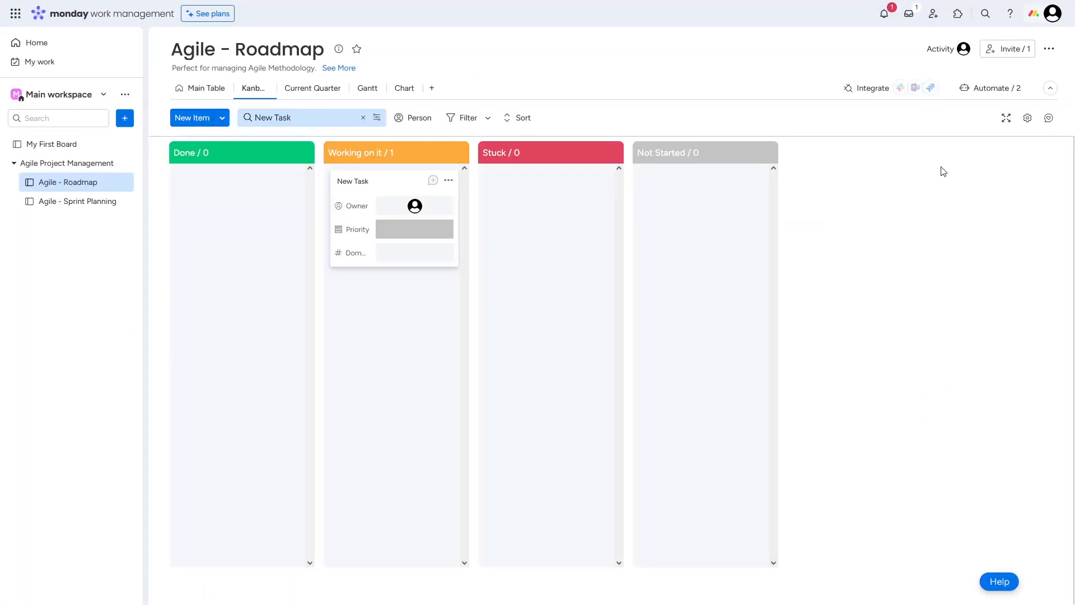
# Review the board's active automations and browse the templates in the Automations Center.
pyautogui.click(979, 94)
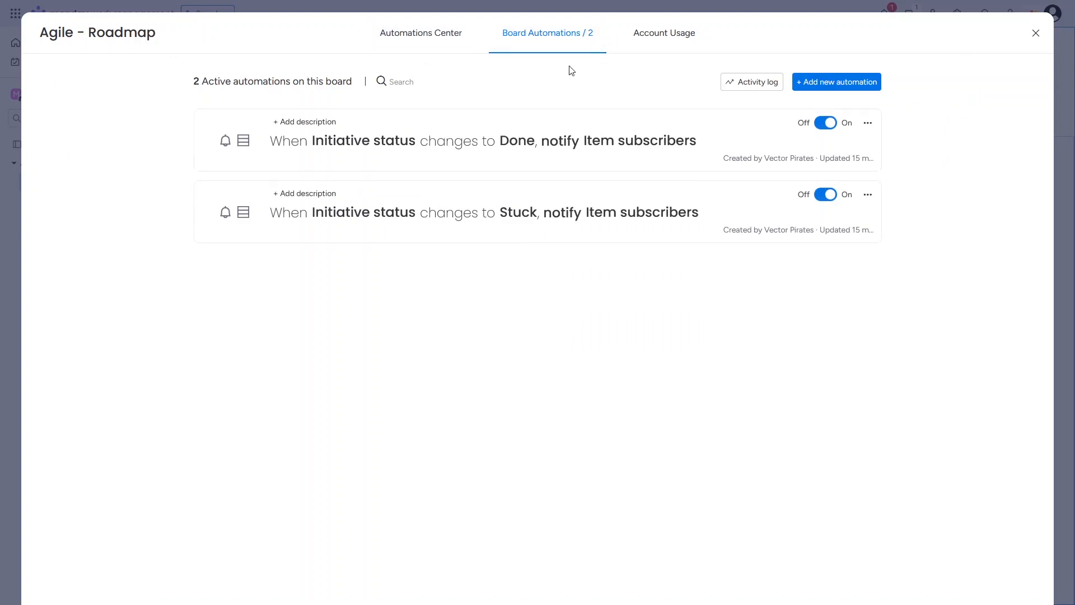
pyautogui.click(428, 46)
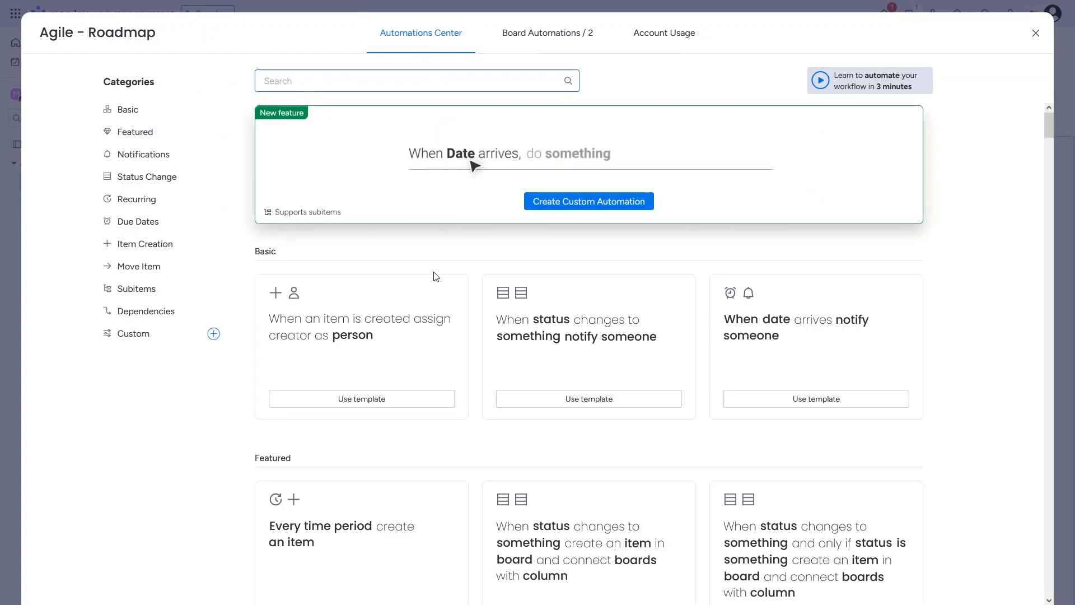
pyautogui.scroll(-5, 435, 286)
pyautogui.scroll(-4, 435, 296)
pyautogui.scroll(7, 435, 296)
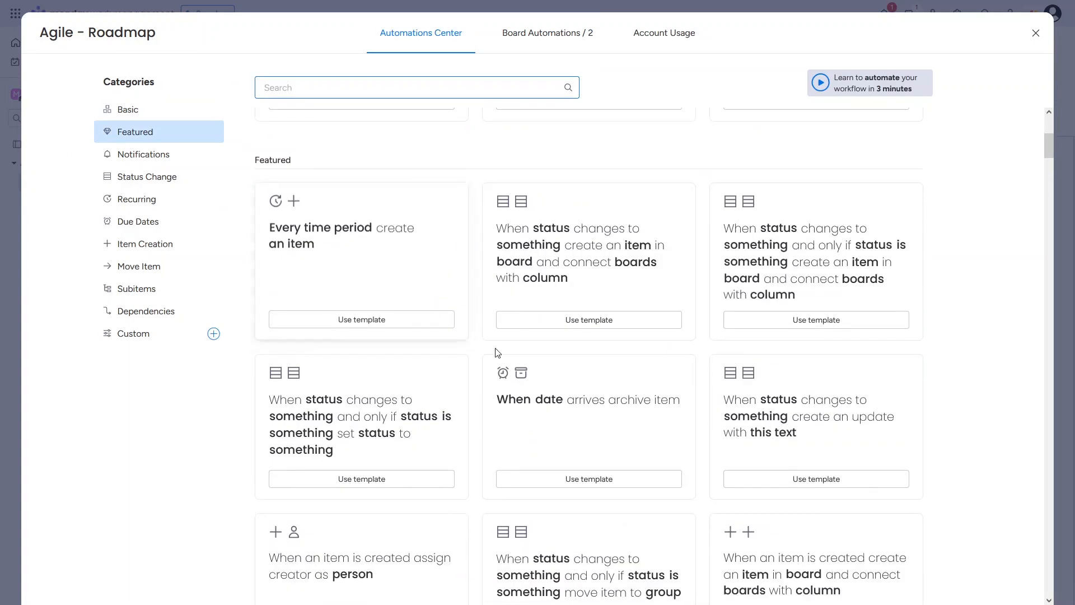
# Close the Automations Center, then check the board's member invitation options in the Board Members dialog and close it.
pyautogui.scroll(2, 489, 244)
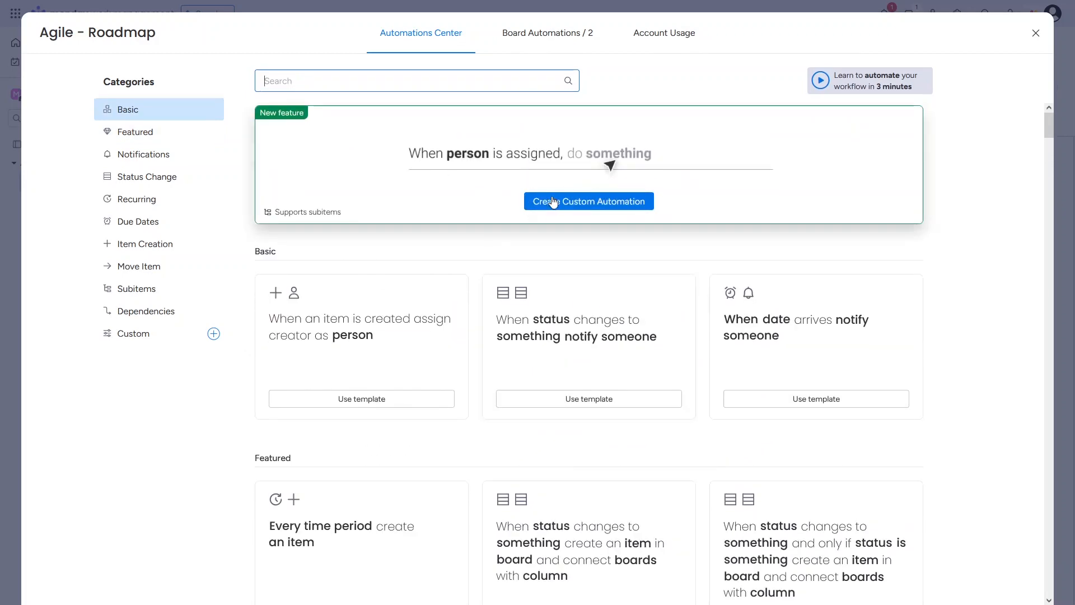
pyautogui.click(1001, 5)
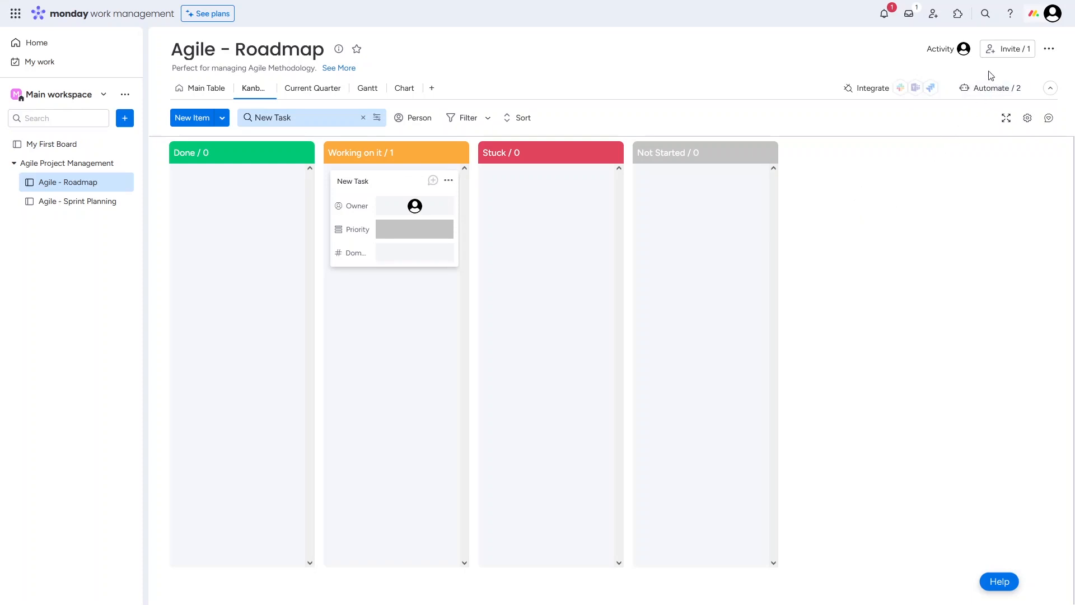
pyautogui.click(991, 55)
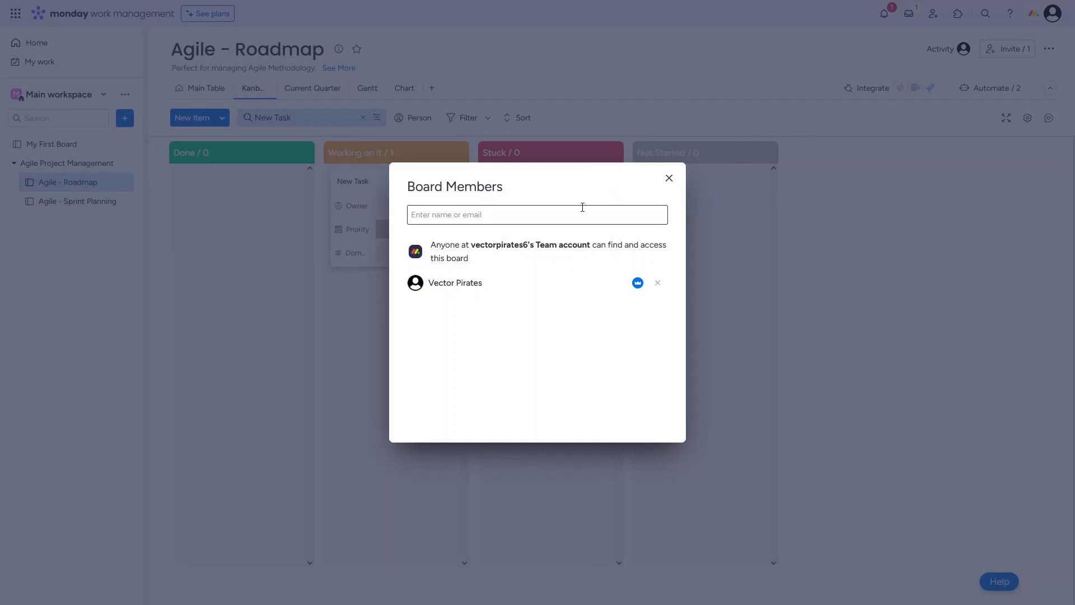
pyautogui.click(477, 212)
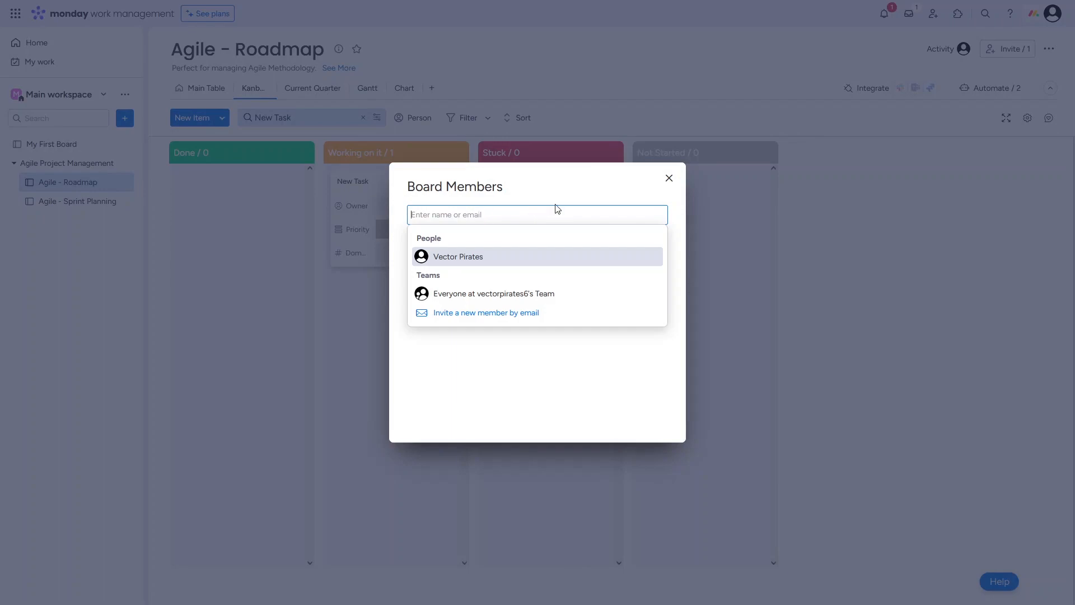
pyautogui.click(669, 178)
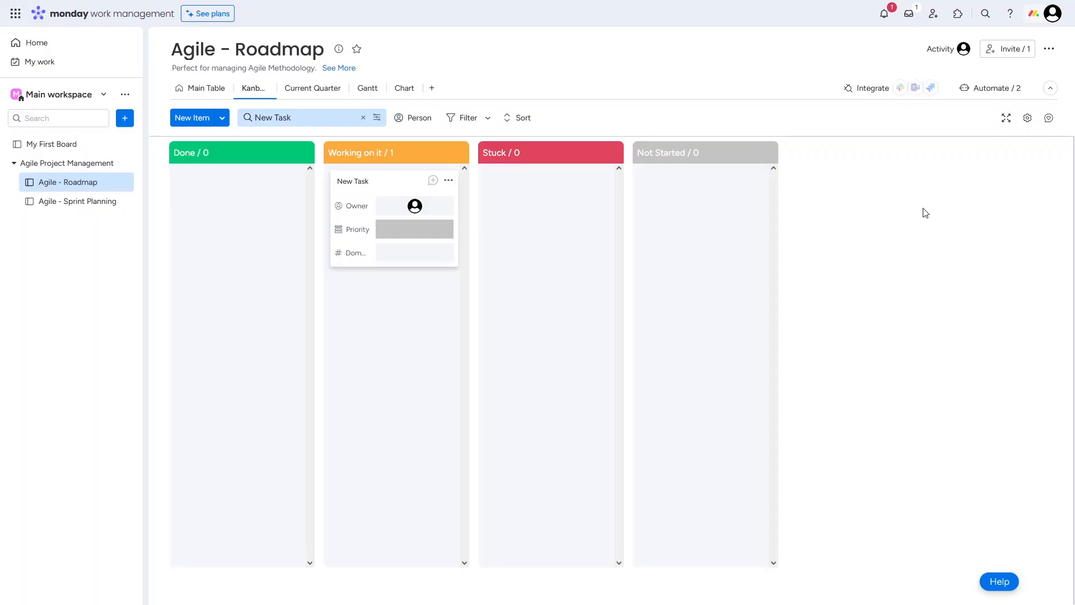
# Review the Agile - Roadmap board's options, including More actions, without applying any.
pyautogui.click(1047, 50)
pyautogui.moveTo(997, 84)
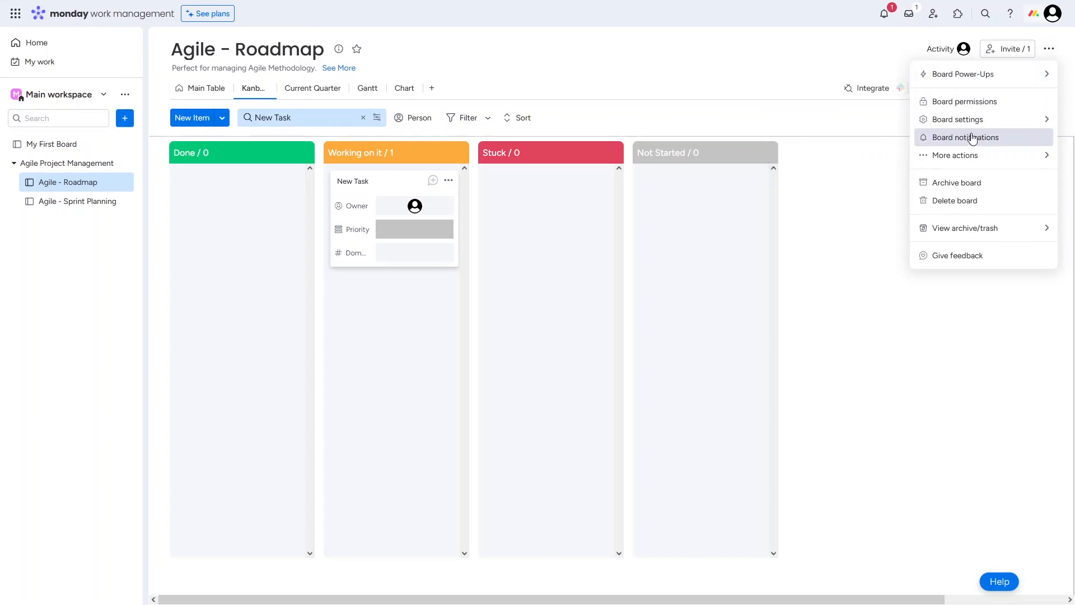
pyautogui.moveTo(971, 159)
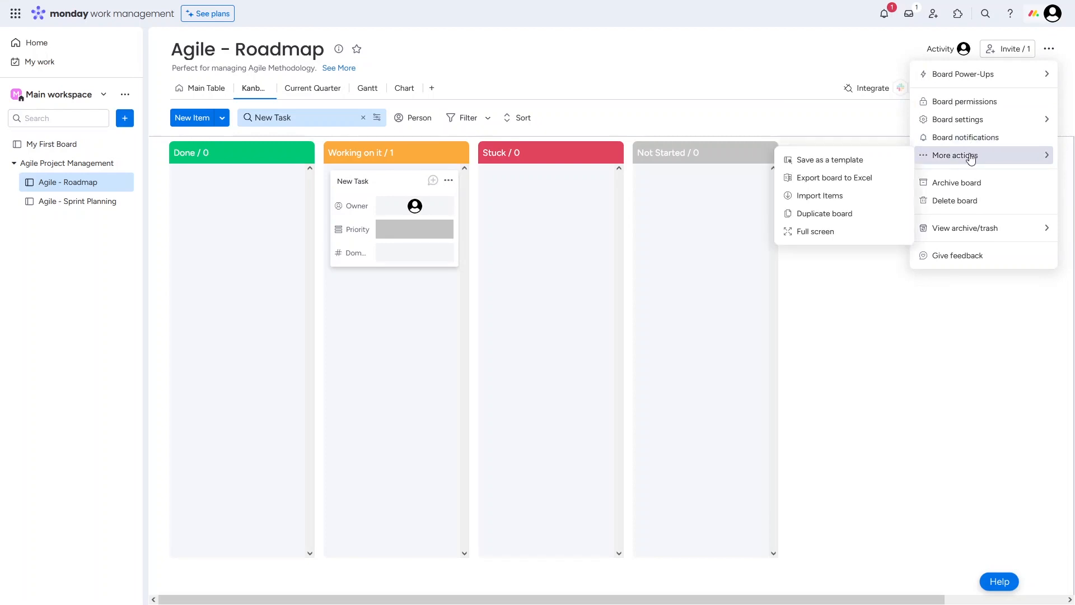
pyautogui.click(887, 395)
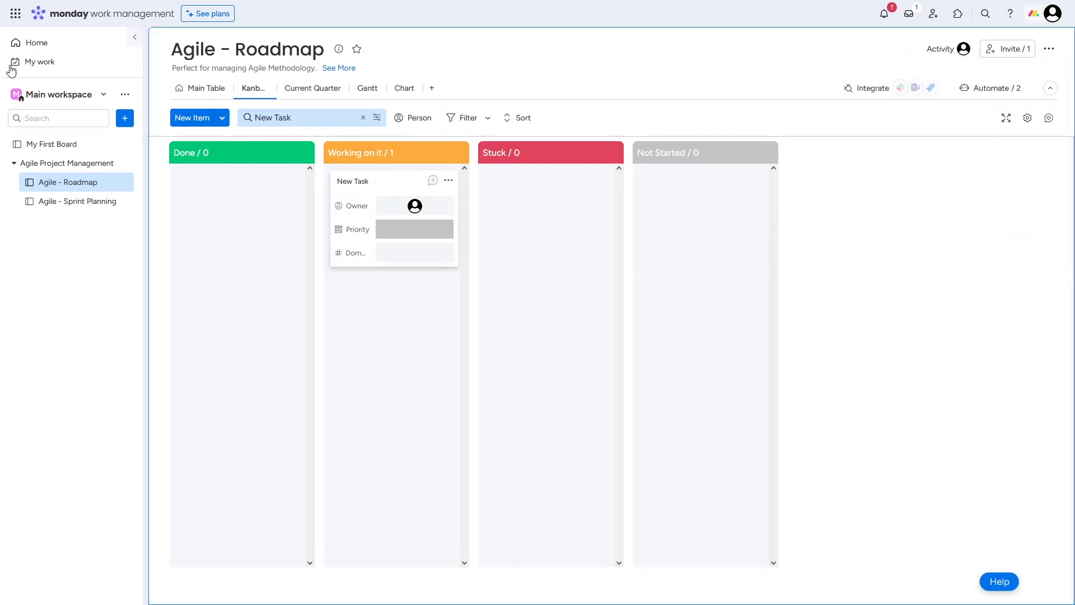
# Go to the Home page and review the Main workspace's management options without applying any.
pyautogui.click(32, 48)
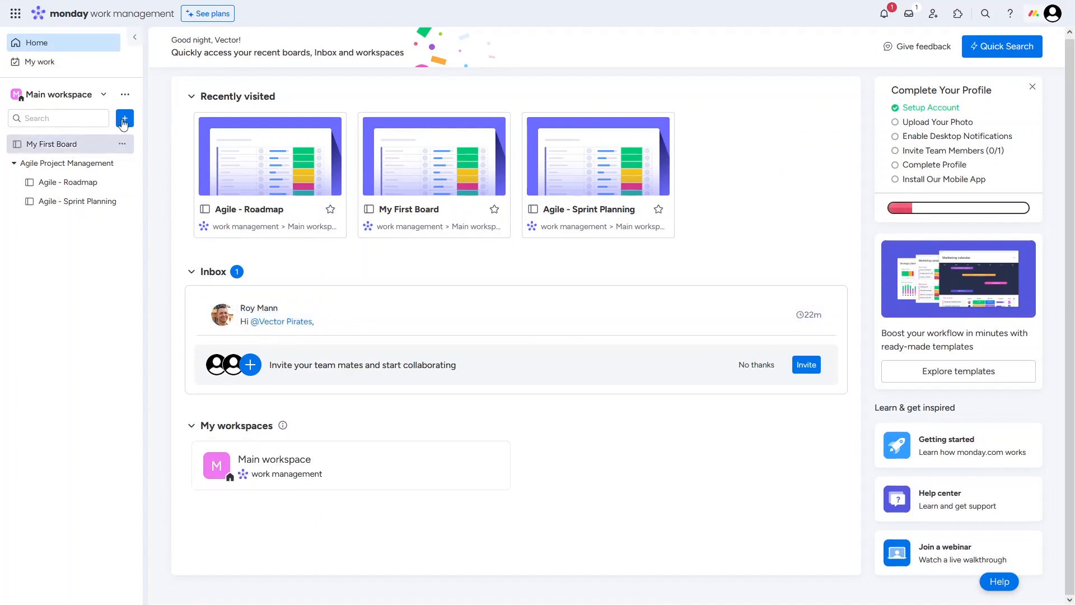
pyautogui.click(124, 95)
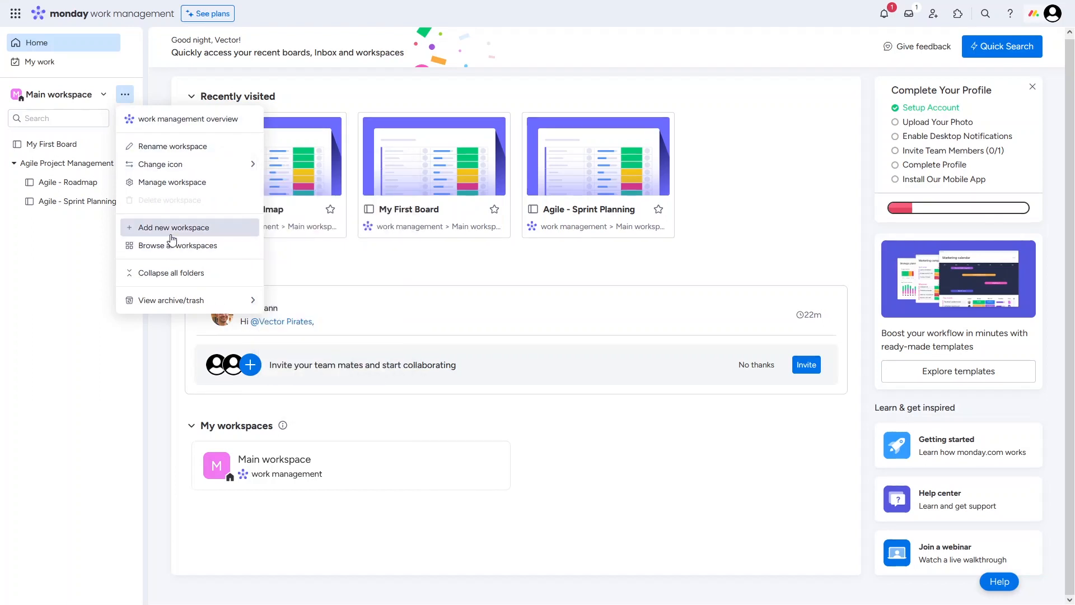
pyautogui.click(627, 437)
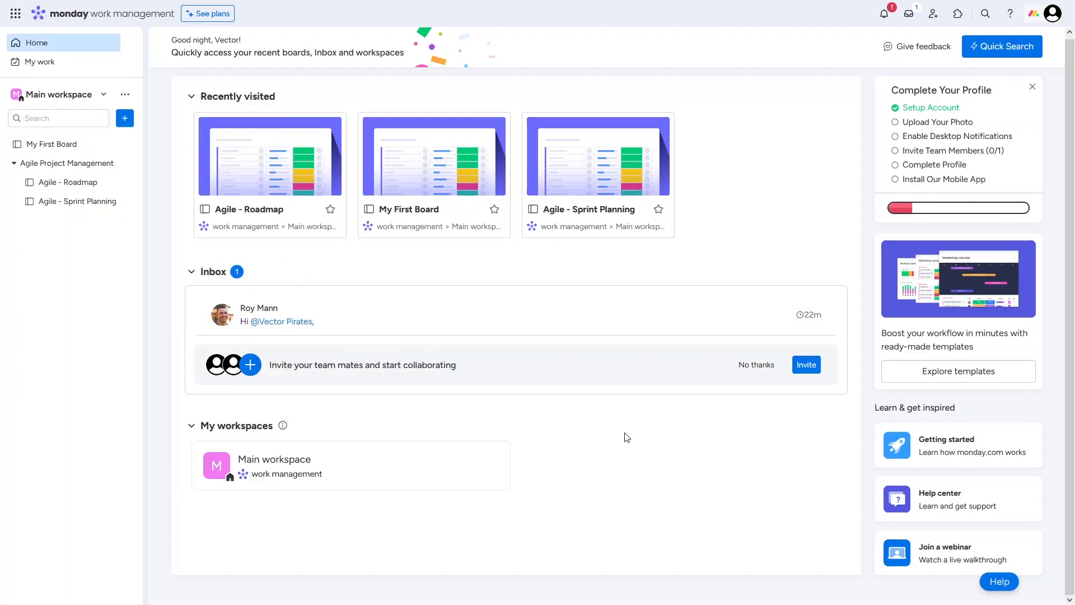